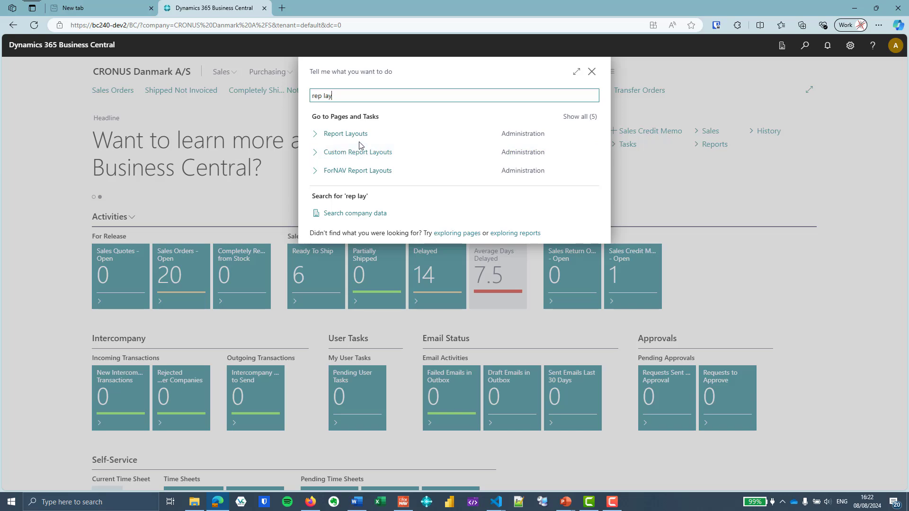
Show the Report Layouts list filtered by 'invoice'
{"action": "left_click", "coordinate": [359, 136]}
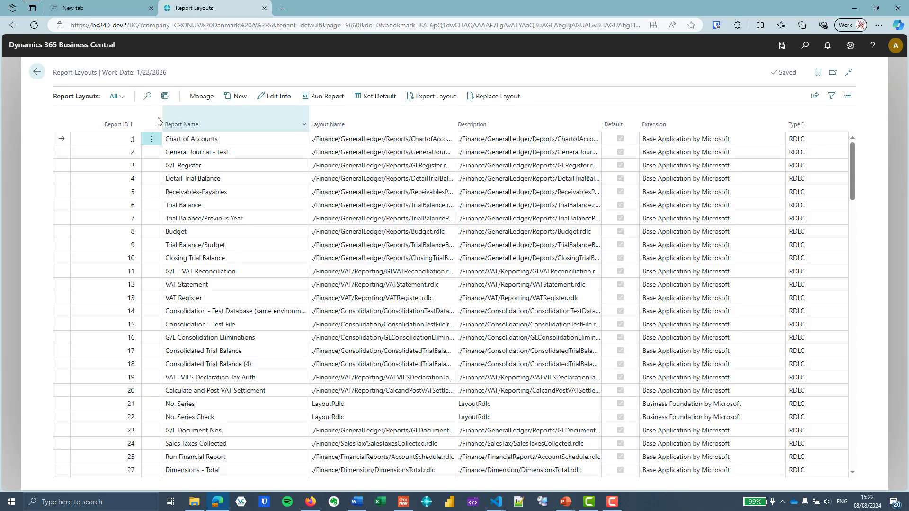
{"action": "left_click", "coordinate": [148, 95]}
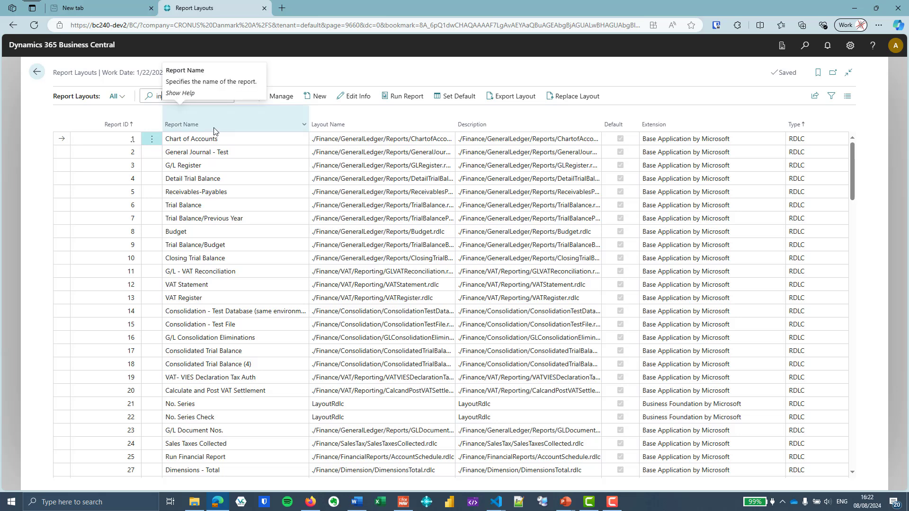
{"action": "type", "text": "invoice"}
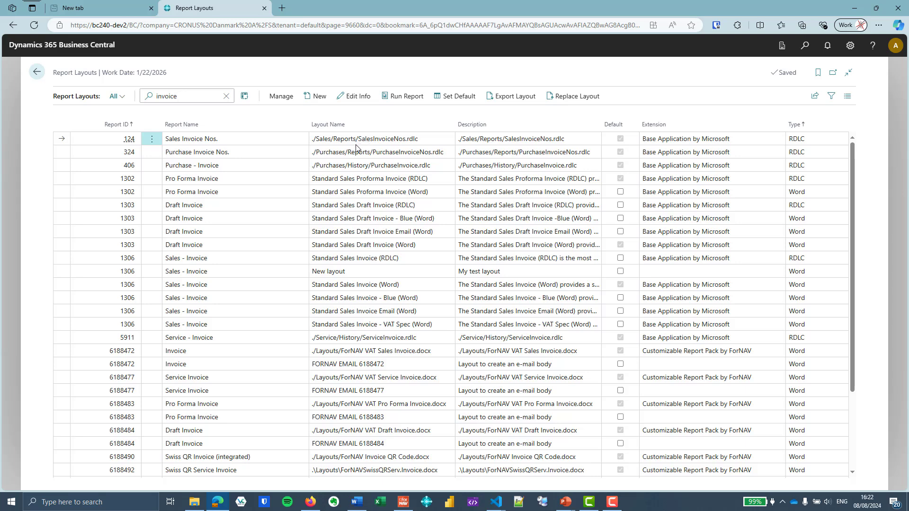
Make 'New layout' the default 1306 Sales - Invoice layout and open its layout info
{"action": "left_click", "coordinate": [233, 258]}
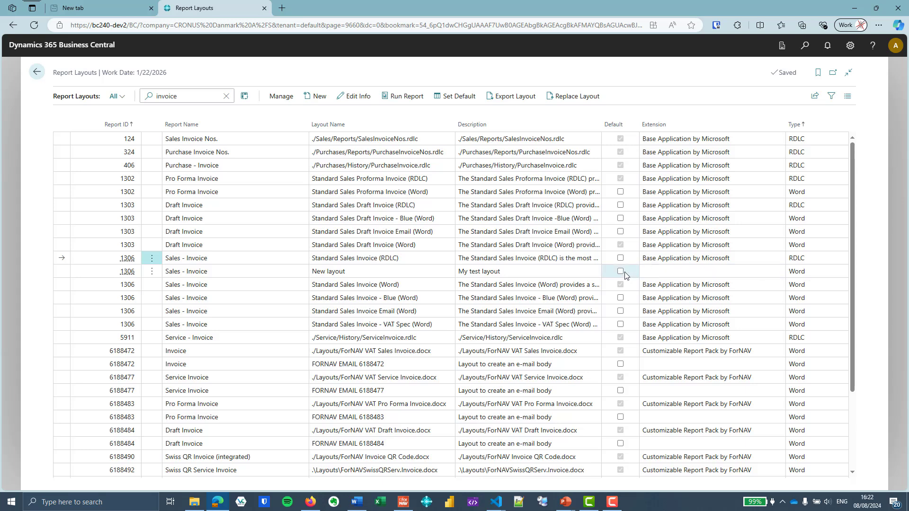
{"action": "left_click", "coordinate": [514, 272]}
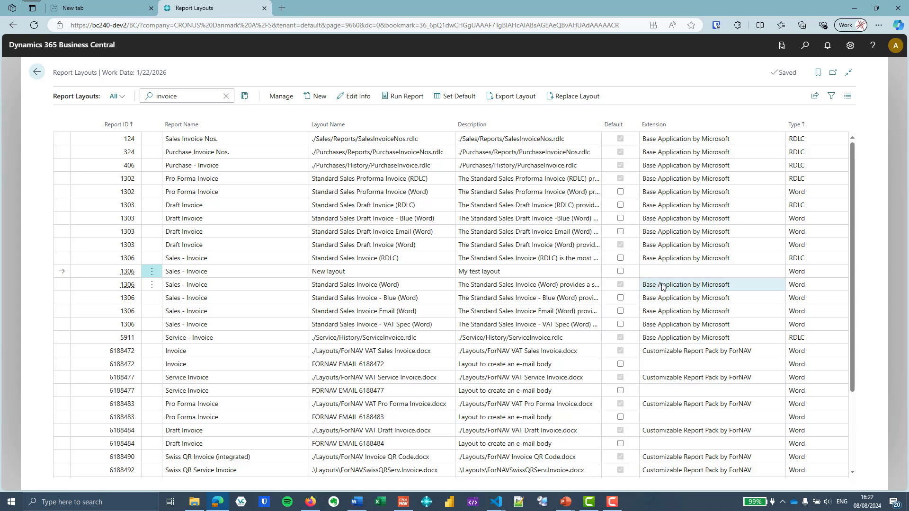
{"action": "left_click", "coordinate": [620, 272]}
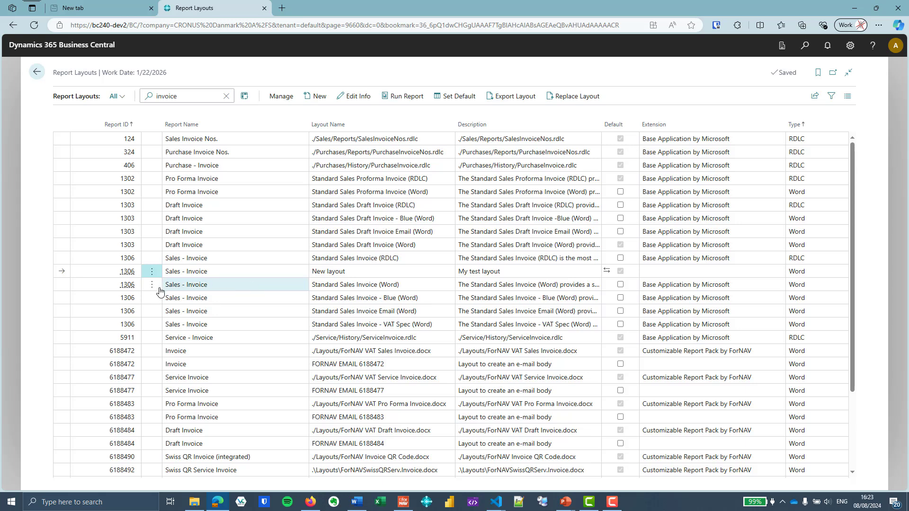
{"action": "left_click", "coordinate": [354, 96]}
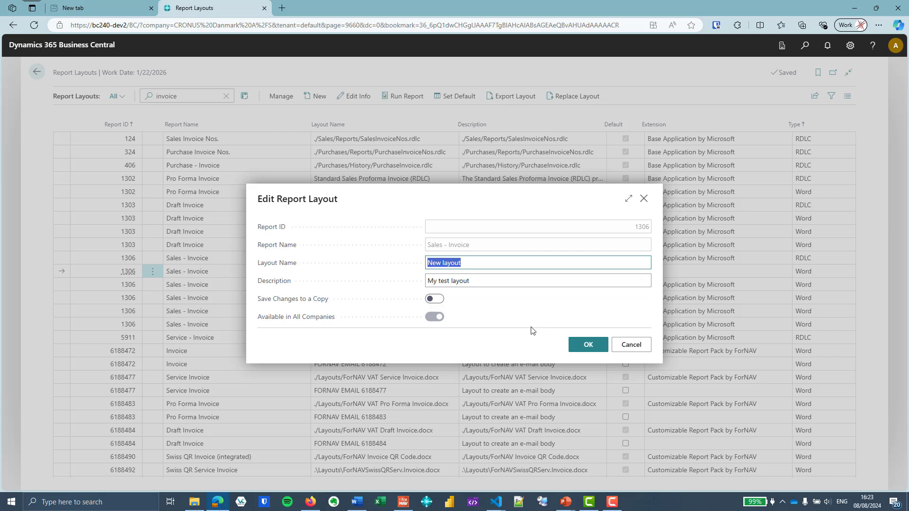
Cancel the layout info unchanged, review the ForNAV 6188472 Invoice and e-mail rows, then go home
{"action": "left_click", "coordinate": [581, 208]}
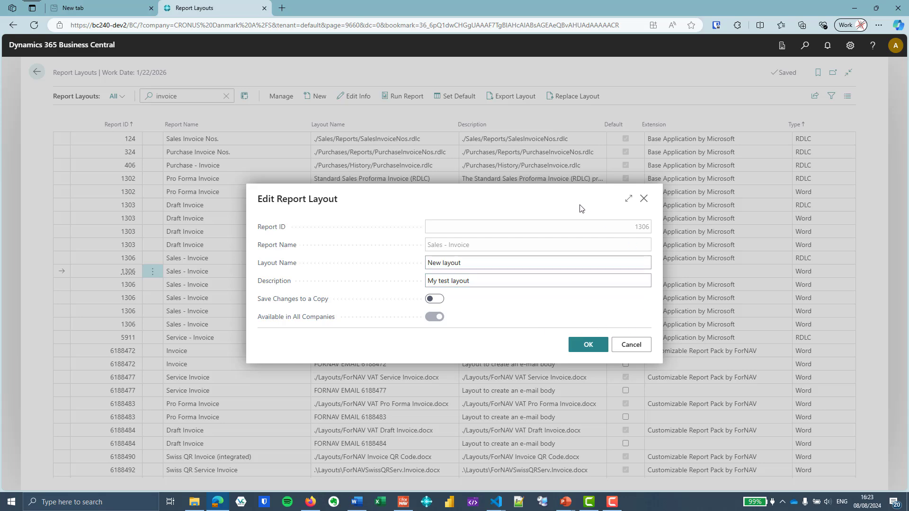
{"action": "left_click", "coordinate": [632, 345]}
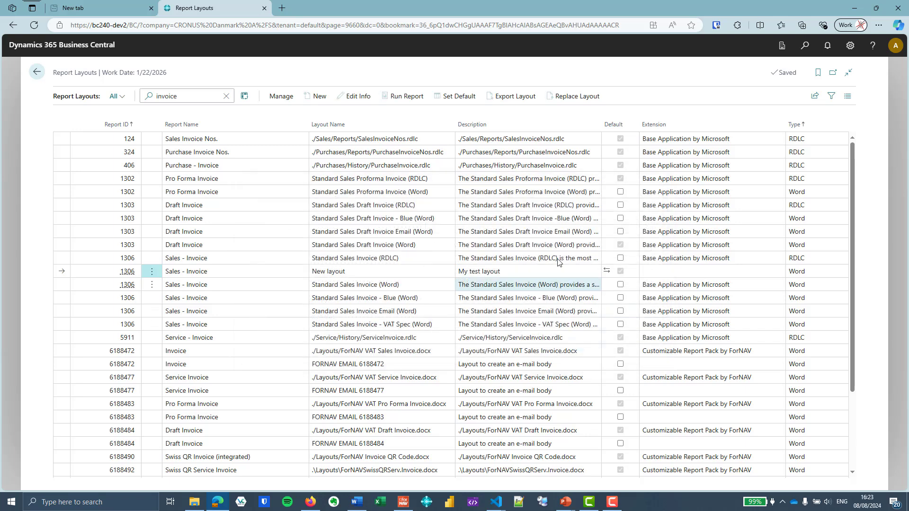
{"action": "scroll", "coordinate": [239, 279], "scroll_direction": "down", "scroll_amount": 1}
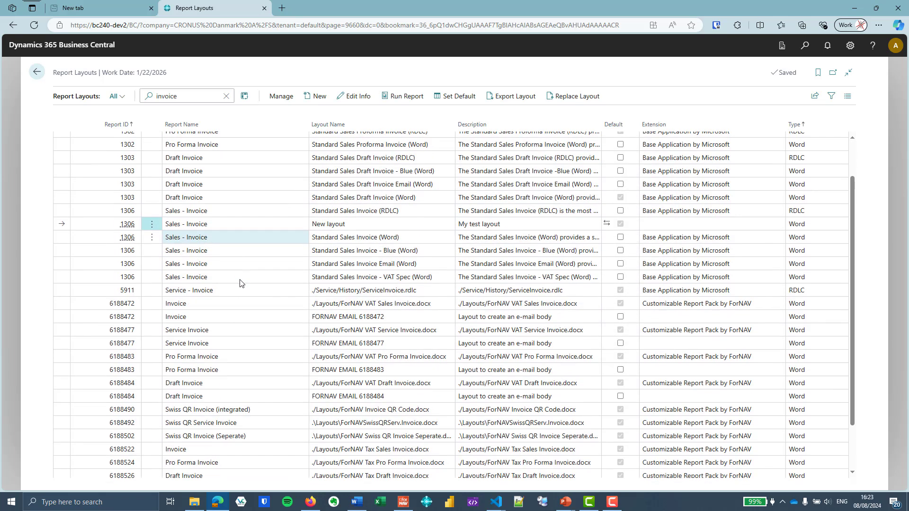
{"action": "left_click", "coordinate": [222, 303]}
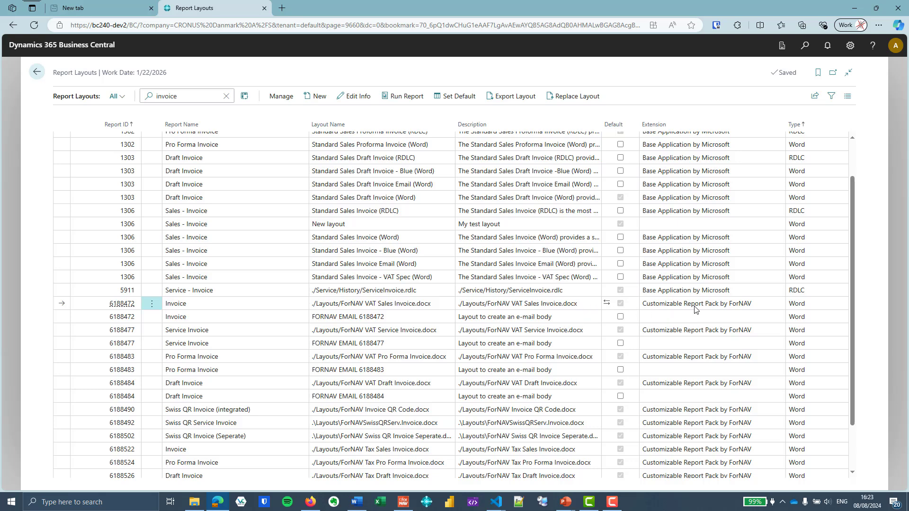
{"action": "left_click", "coordinate": [725, 316]}
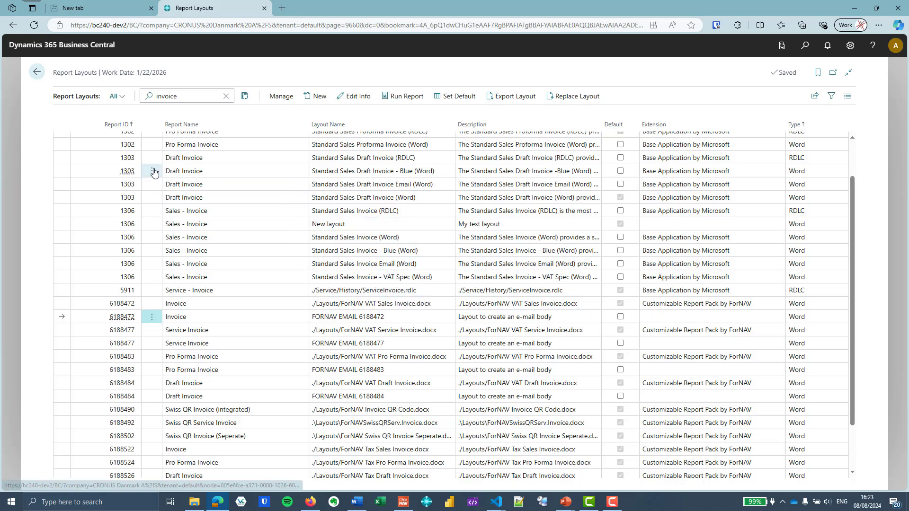
{"action": "left_click", "coordinate": [37, 71]}
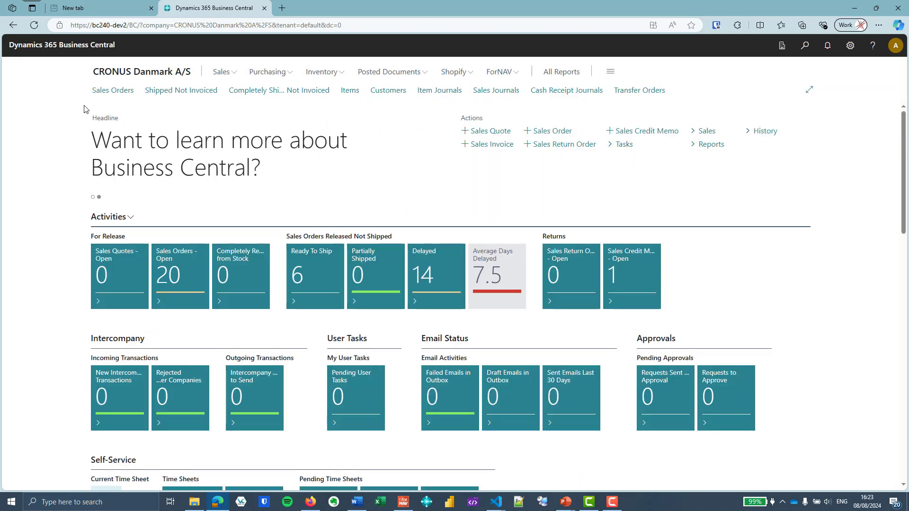
Go to the Invoice report in the ForNAV Standard Reports list
{"action": "left_click", "coordinate": [490, 74]}
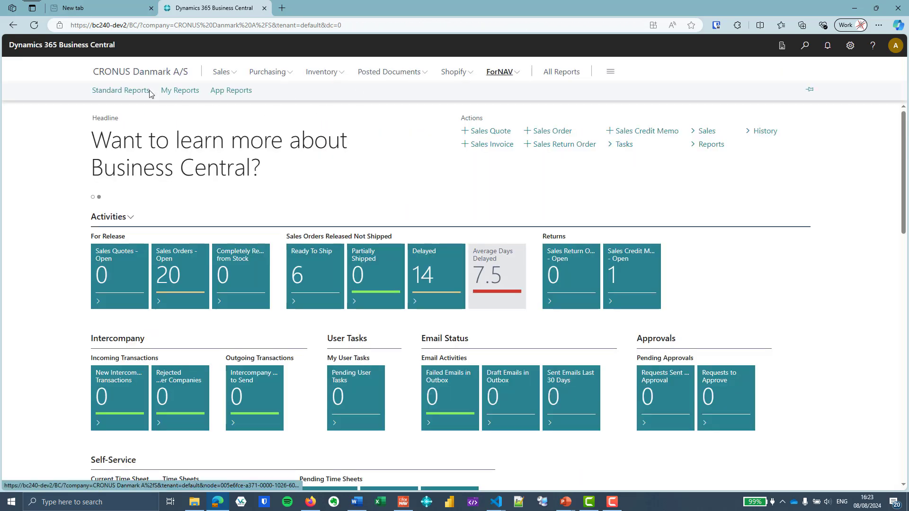
{"action": "left_click", "coordinate": [132, 94]}
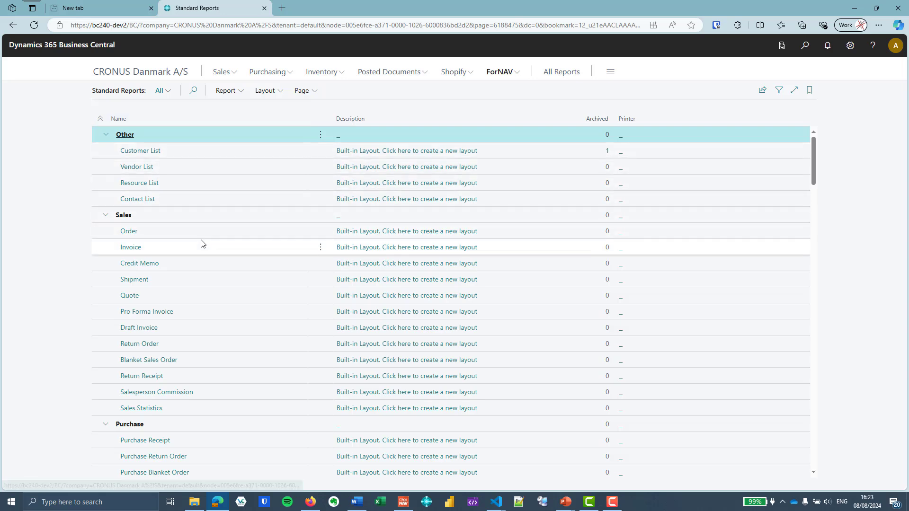
{"action": "left_click", "coordinate": [139, 251]}
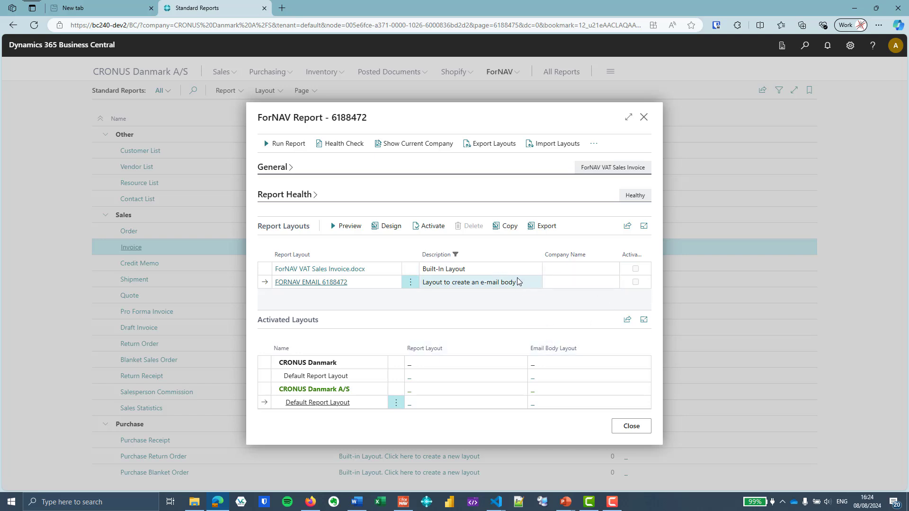
{"action": "left_click", "coordinate": [561, 269]}
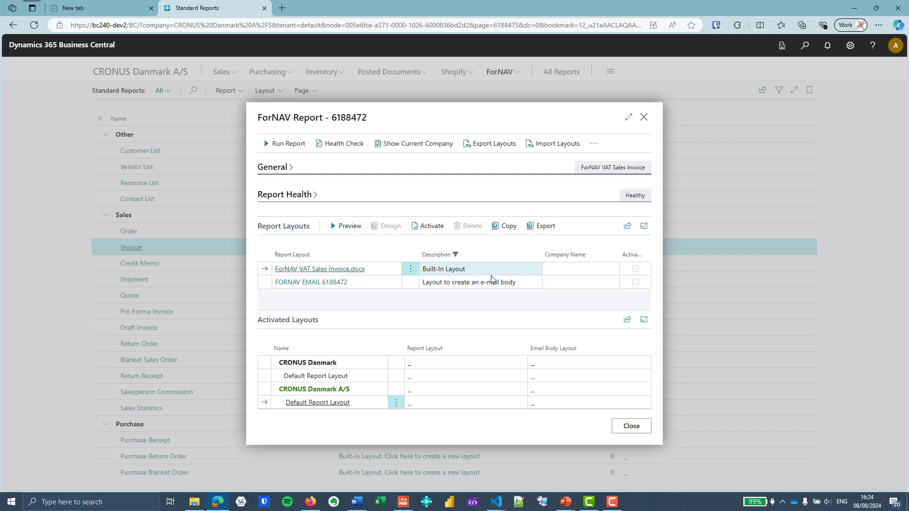
{"action": "left_click", "coordinate": [565, 282]}
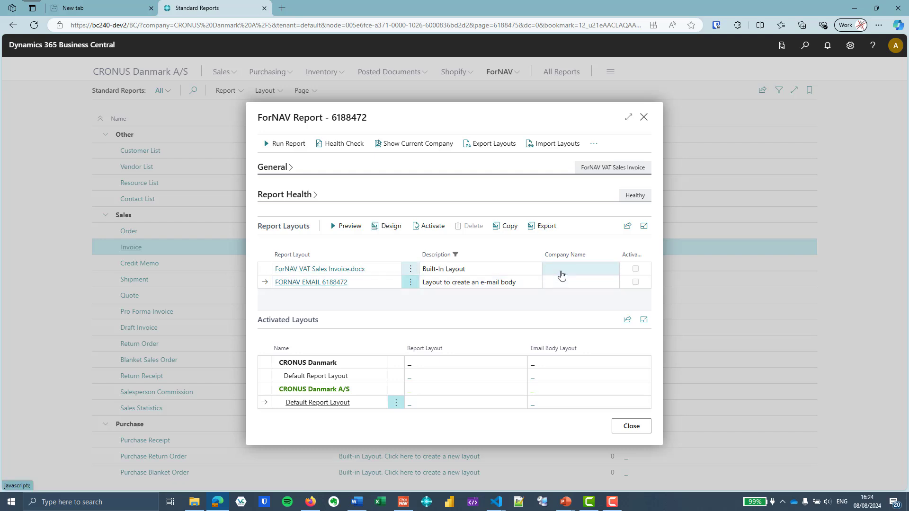
{"action": "left_click", "coordinate": [560, 275]}
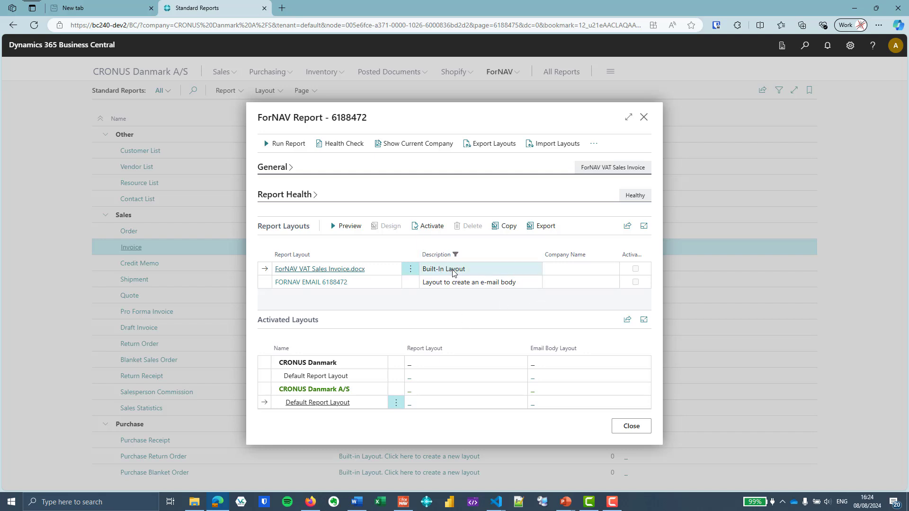
{"action": "left_click", "coordinate": [508, 225]}
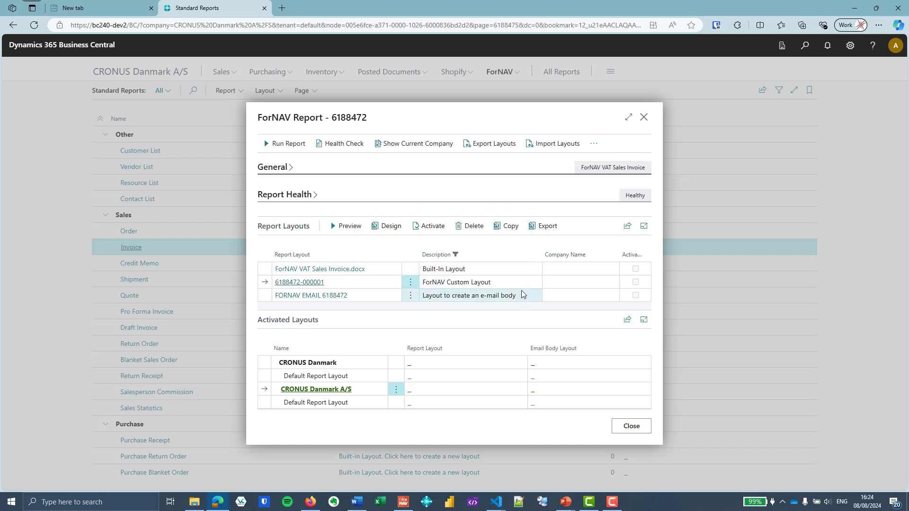
{"action": "left_click", "coordinate": [319, 283]}
{"action": "left_click", "coordinate": [509, 266]}
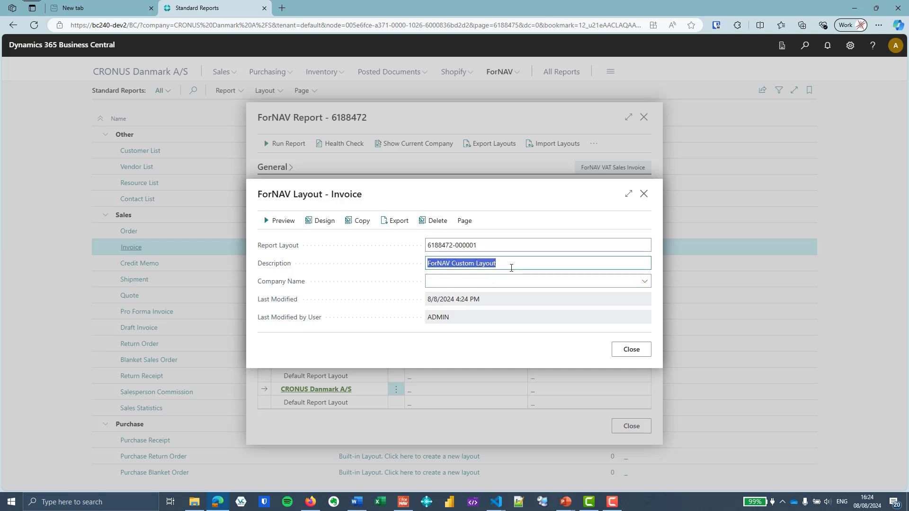
{"action": "type", "text": "My or"}
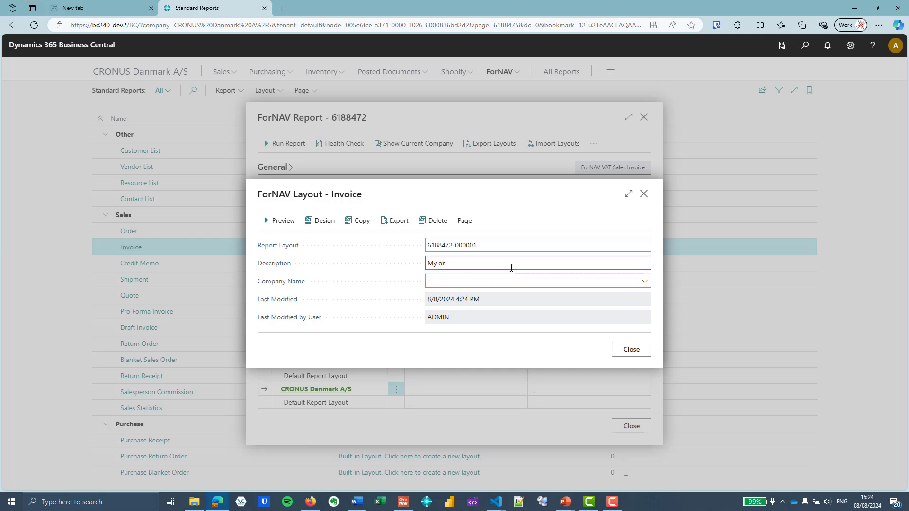
{"action": "type", "text": "ange layout for A/S only"}
{"action": "key", "text": "Tab"}
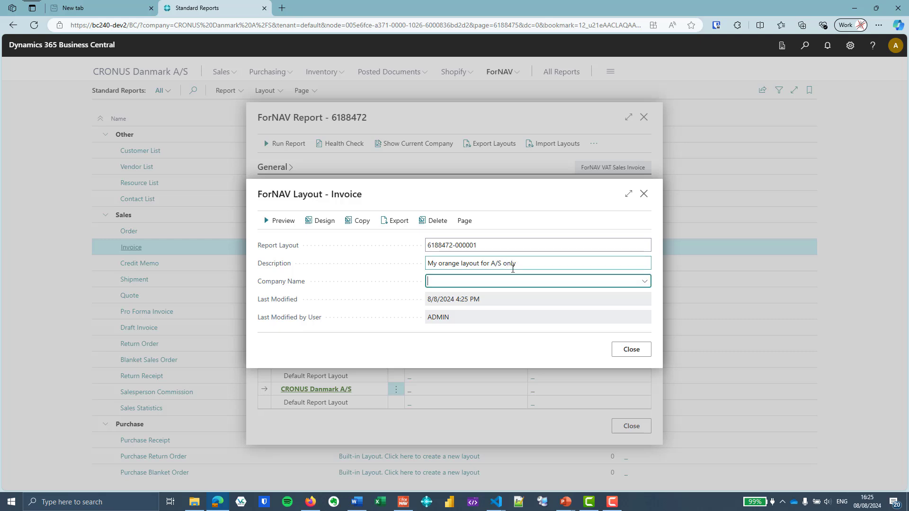
{"action": "left_click", "coordinate": [643, 282]}
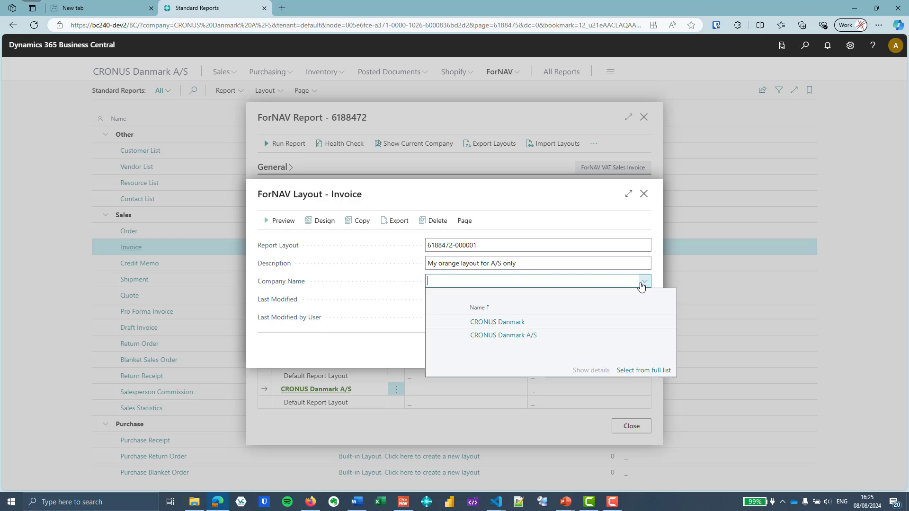
{"action": "left_click", "coordinate": [555, 336]}
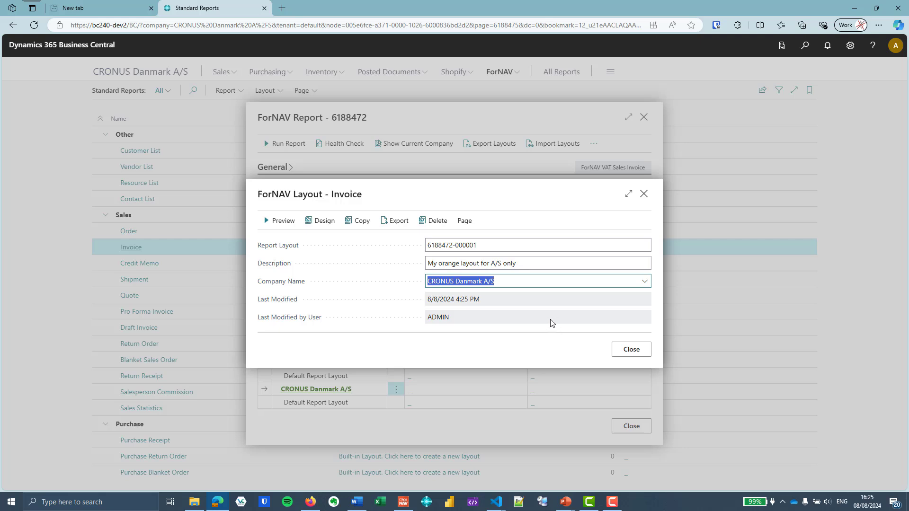
{"action": "left_click", "coordinate": [517, 332]}
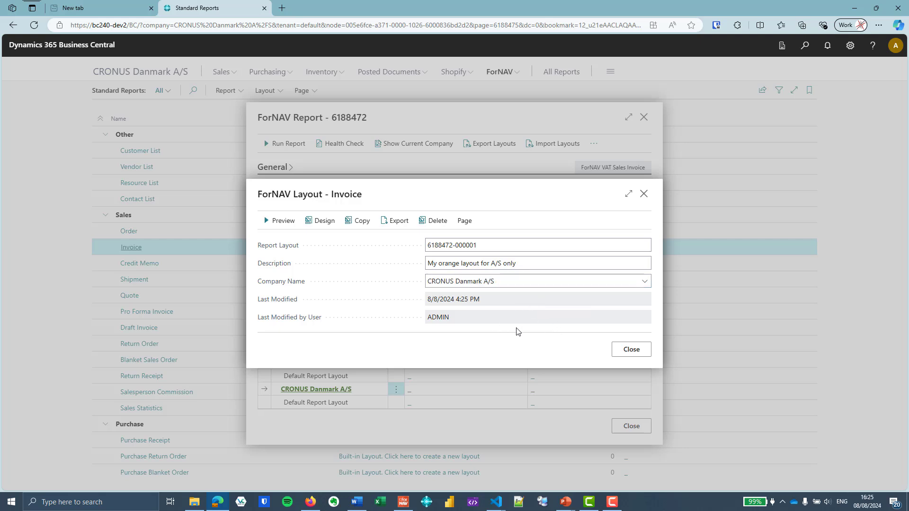
{"action": "left_click", "coordinate": [631, 349]}
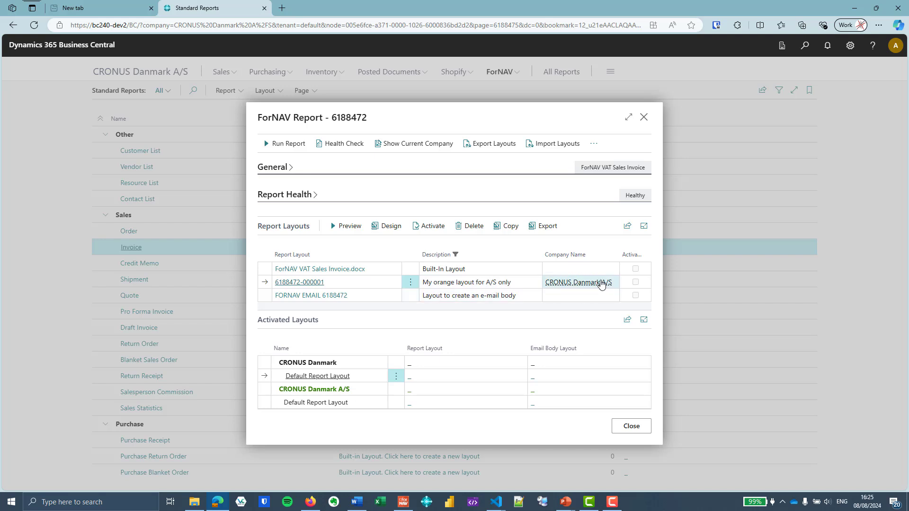
Open the downloaded custom layout in the designer and reset the DocumentHeader band's Master Report setting
{"action": "left_click", "coordinate": [391, 226]}
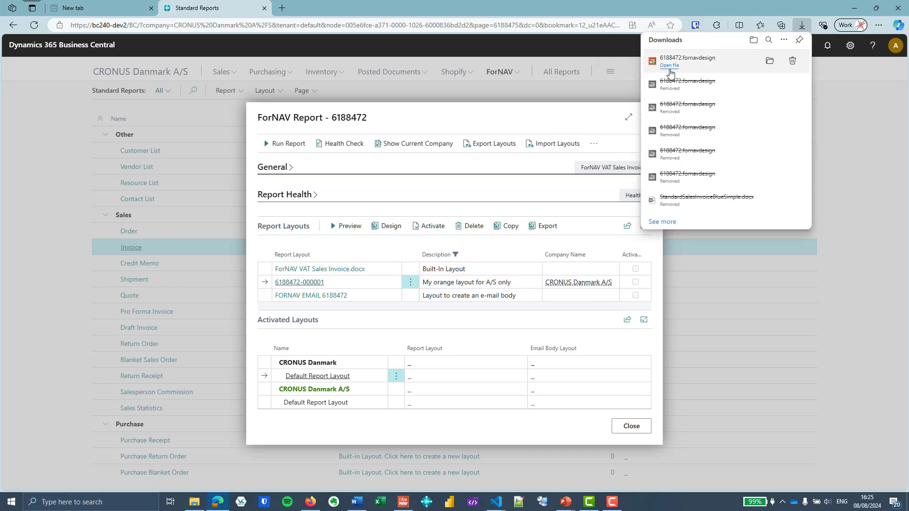
{"action": "left_click", "coordinate": [669, 66]}
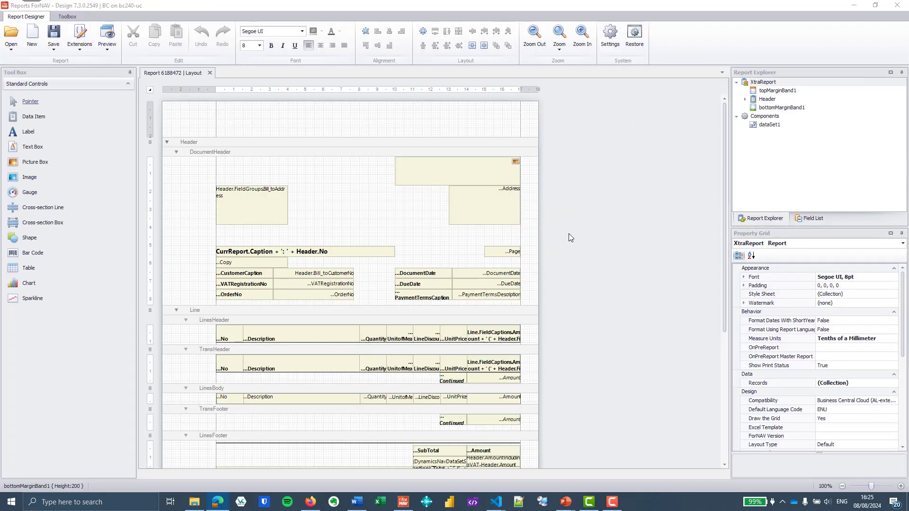
{"action": "left_click", "coordinate": [292, 153]}
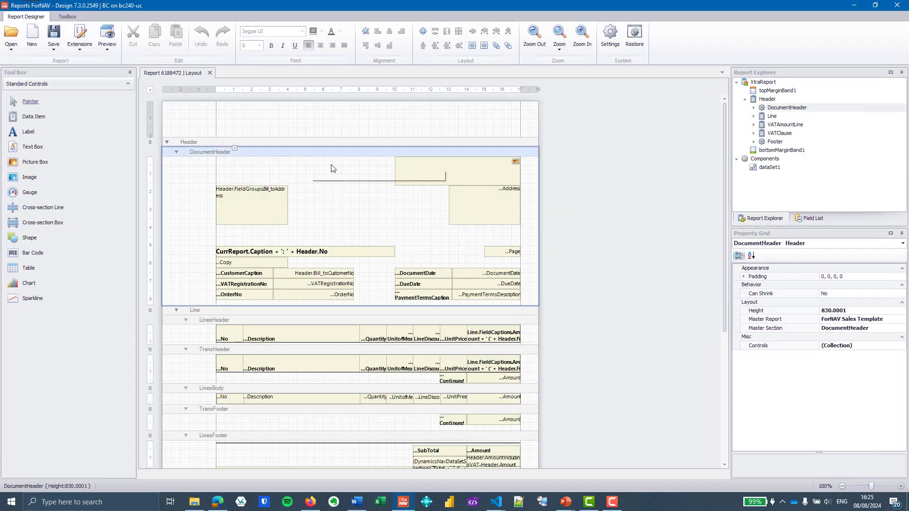
{"action": "right_click", "coordinate": [783, 318]}
{"action": "right_click", "coordinate": [778, 318]}
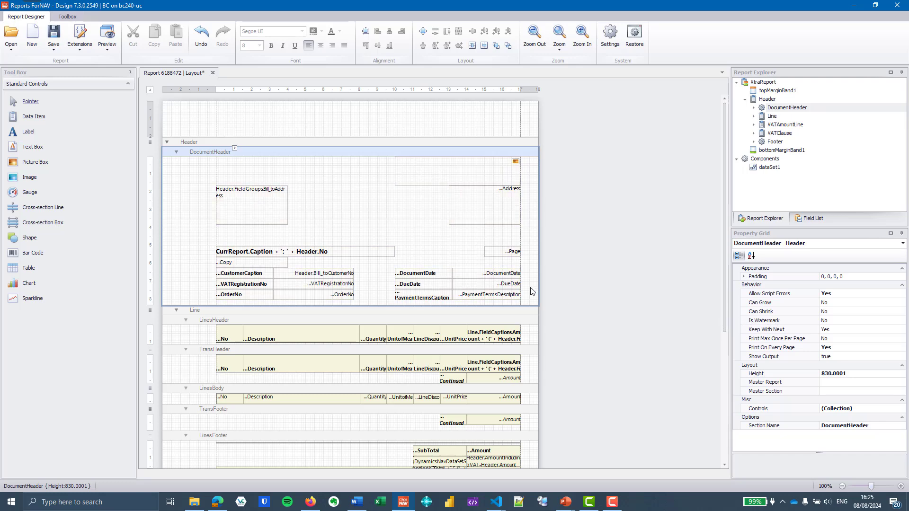
Set the bill-to address box background to orange, save the layout, and return to Business Central
{"action": "left_click", "coordinate": [255, 225]}
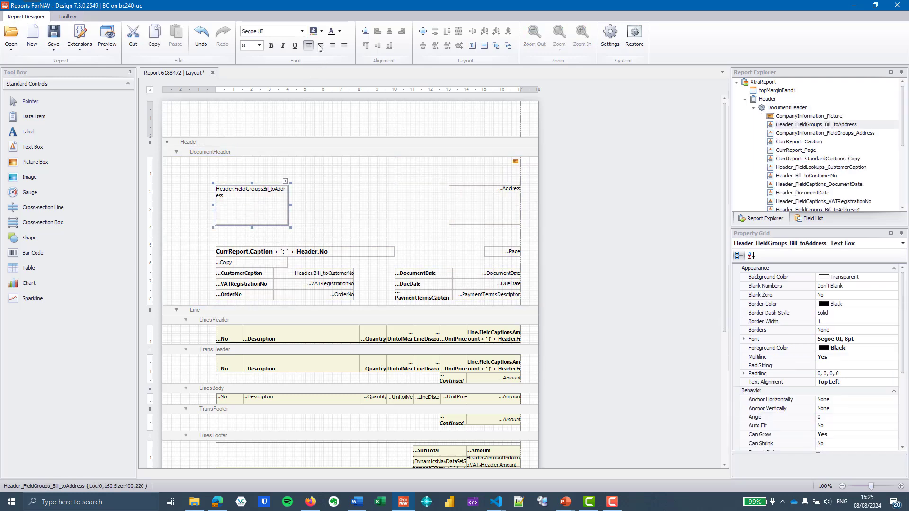
{"action": "left_click", "coordinate": [321, 36]}
{"action": "left_click", "coordinate": [336, 75]}
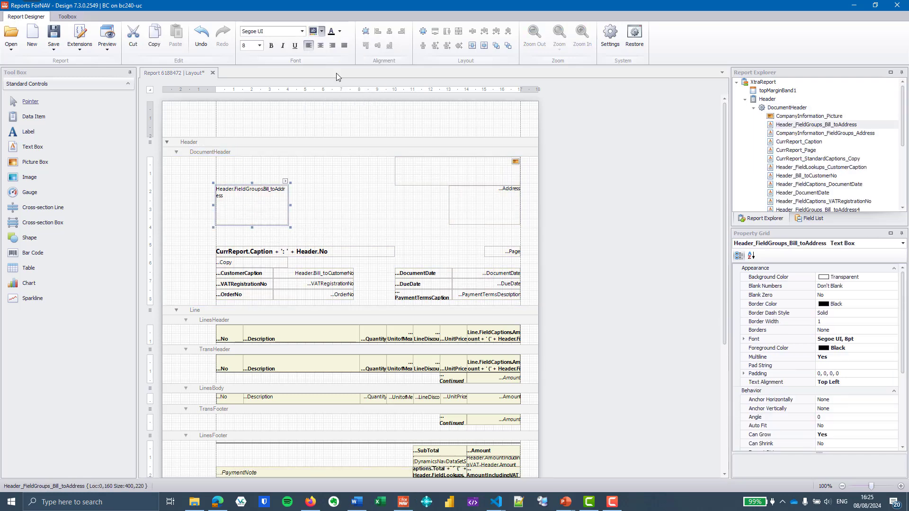
{"action": "left_click", "coordinate": [54, 36]}
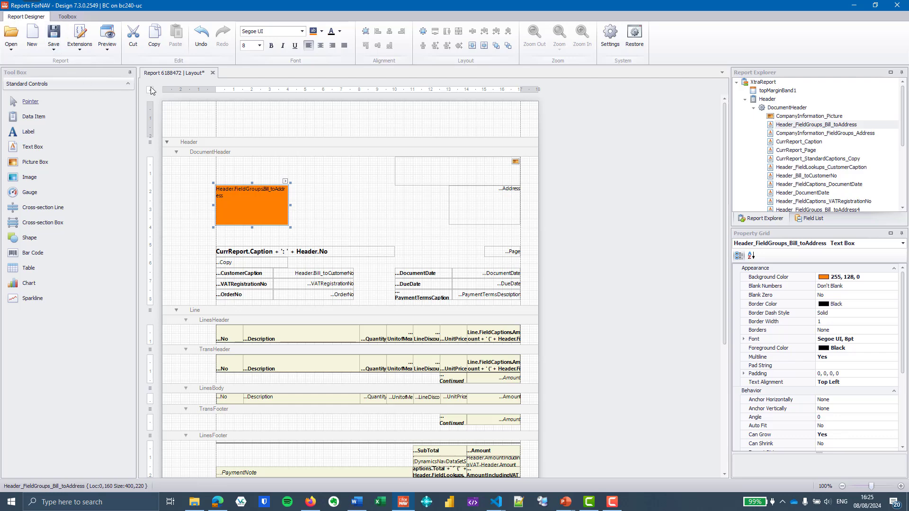
{"action": "left_click", "coordinate": [210, 74]}
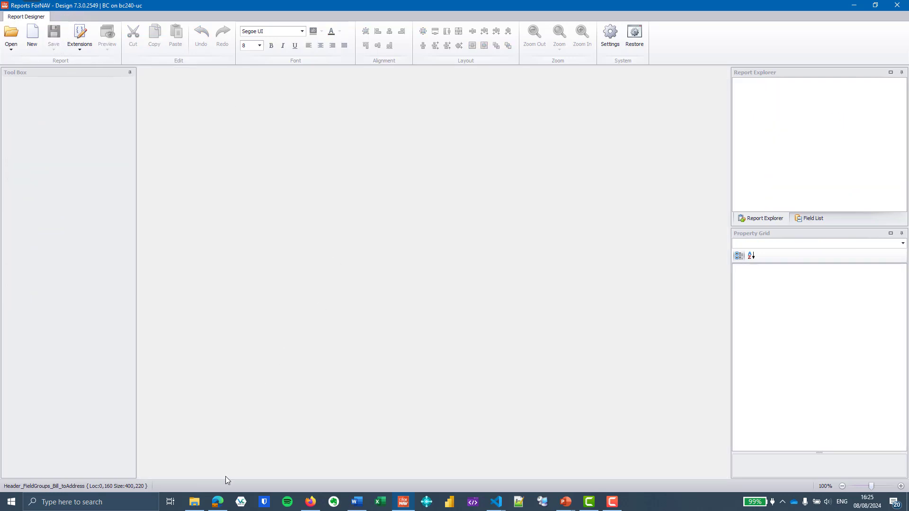
{"action": "left_click", "coordinate": [218, 502]}
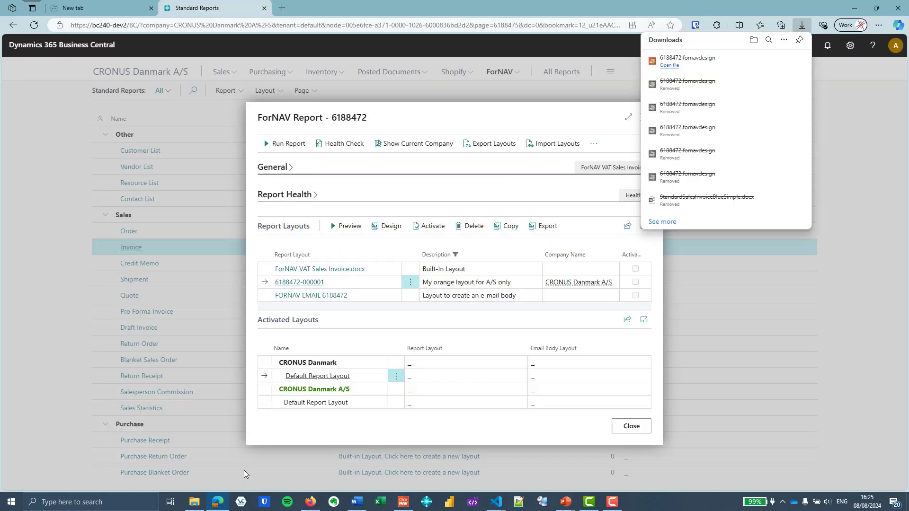
Preview the invoice to confirm the orange address box, then close the preview and print options
{"action": "left_click", "coordinate": [515, 124]}
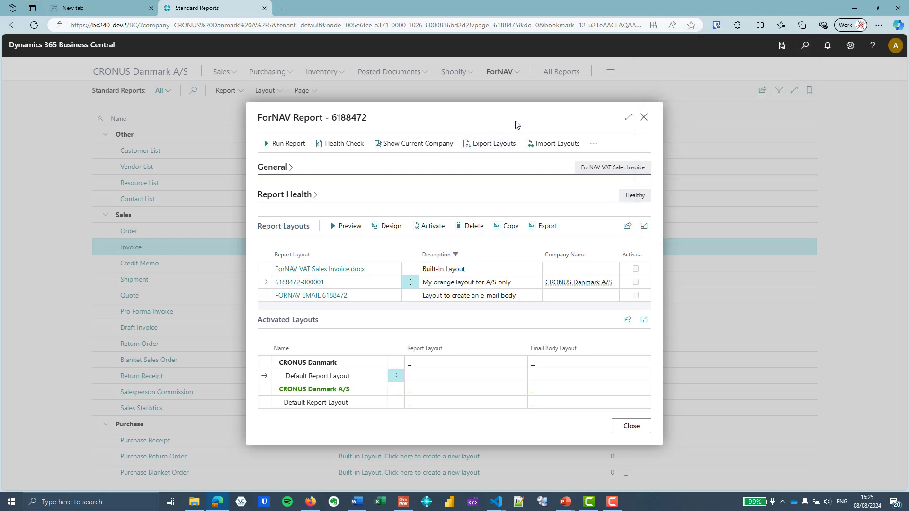
{"action": "left_click", "coordinate": [341, 227]}
{"action": "left_click", "coordinate": [512, 427]}
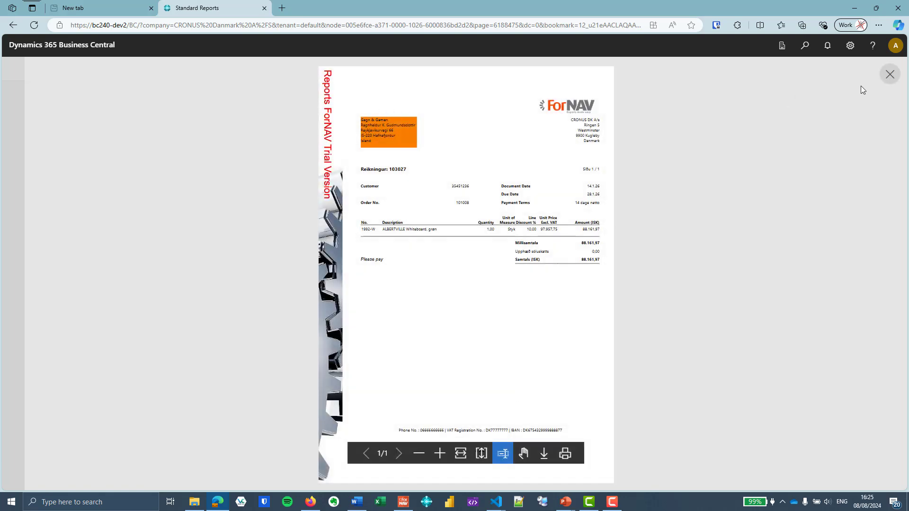
{"action": "left_click", "coordinate": [890, 76]}
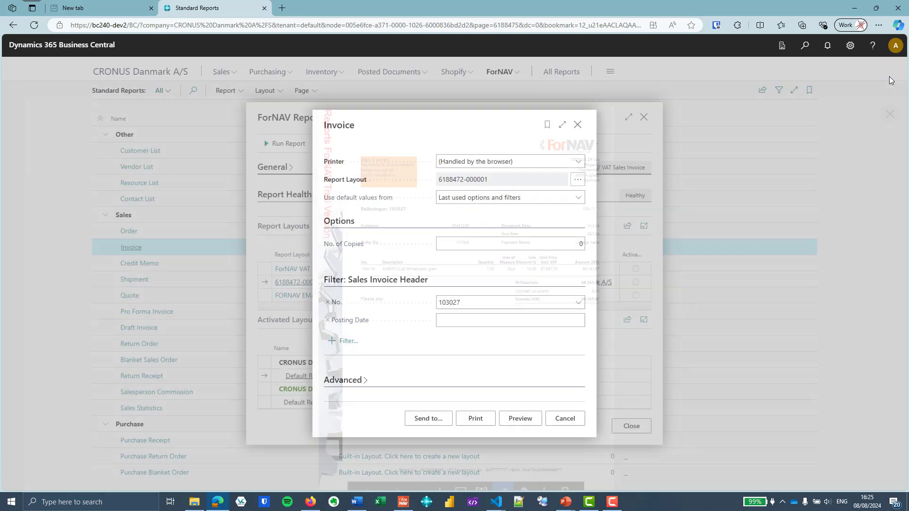
{"action": "left_click", "coordinate": [577, 124]}
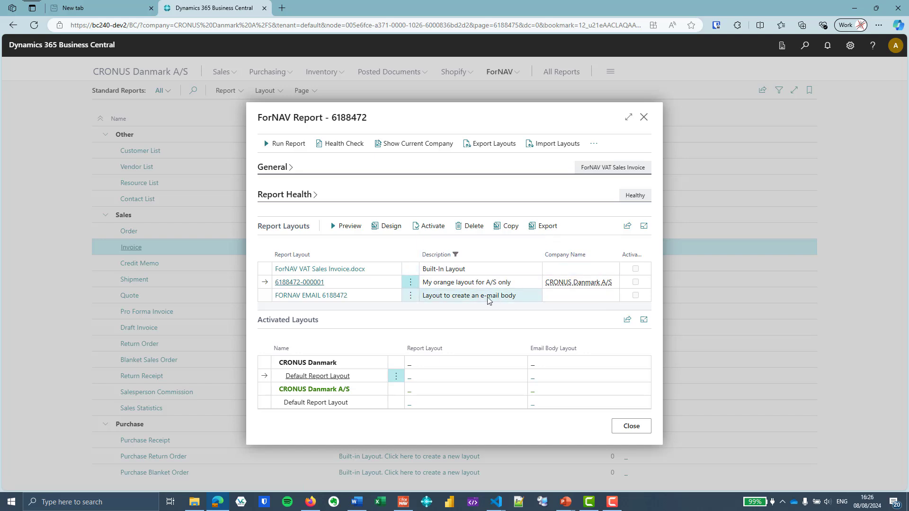
{"action": "left_click", "coordinate": [410, 282]}
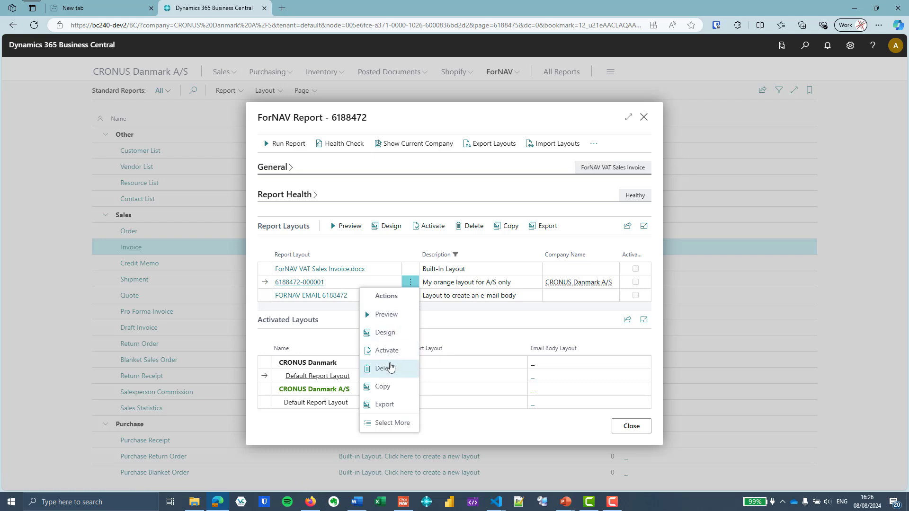
{"action": "left_click", "coordinate": [381, 386]}
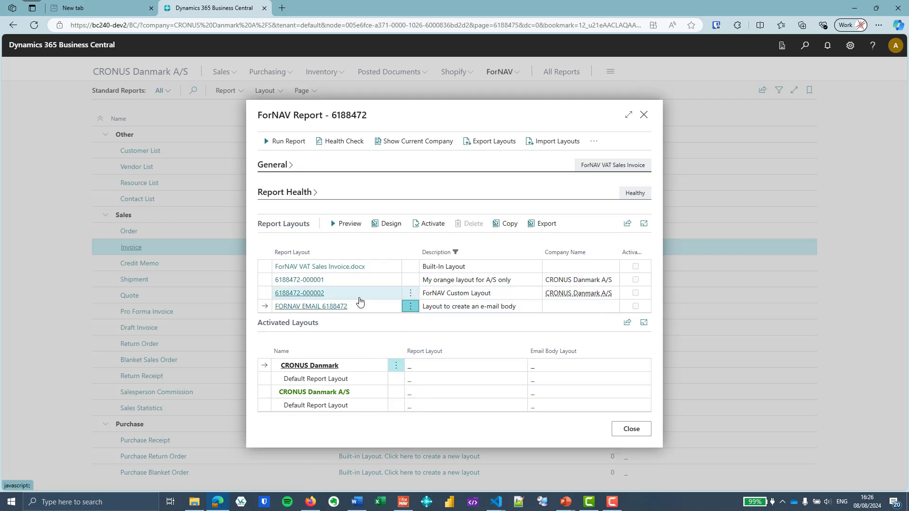
{"action": "left_click", "coordinate": [317, 300]}
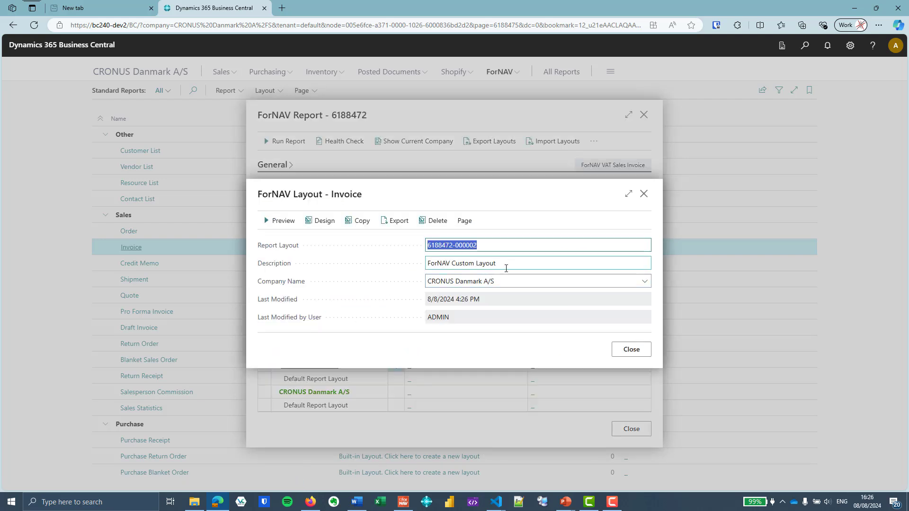
{"action": "left_click", "coordinate": [645, 281]}
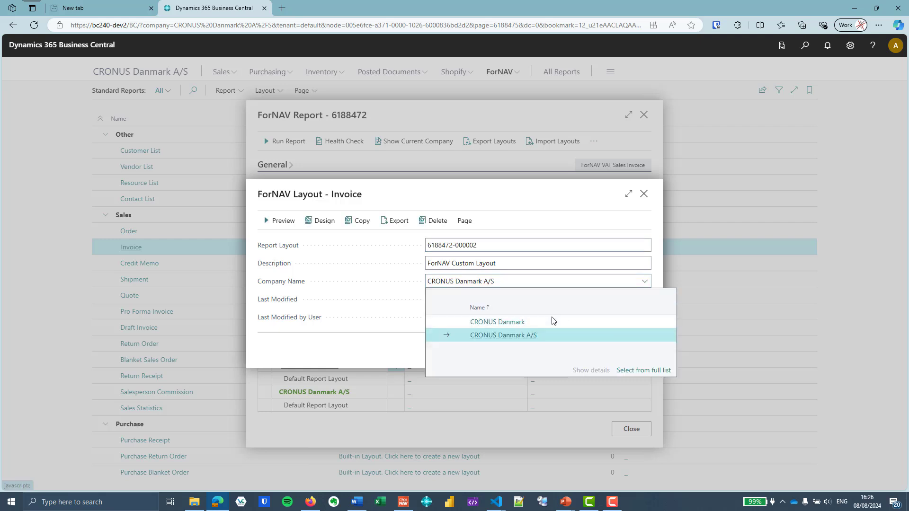
{"action": "left_click", "coordinate": [549, 322]}
{"action": "left_click", "coordinate": [510, 263]}
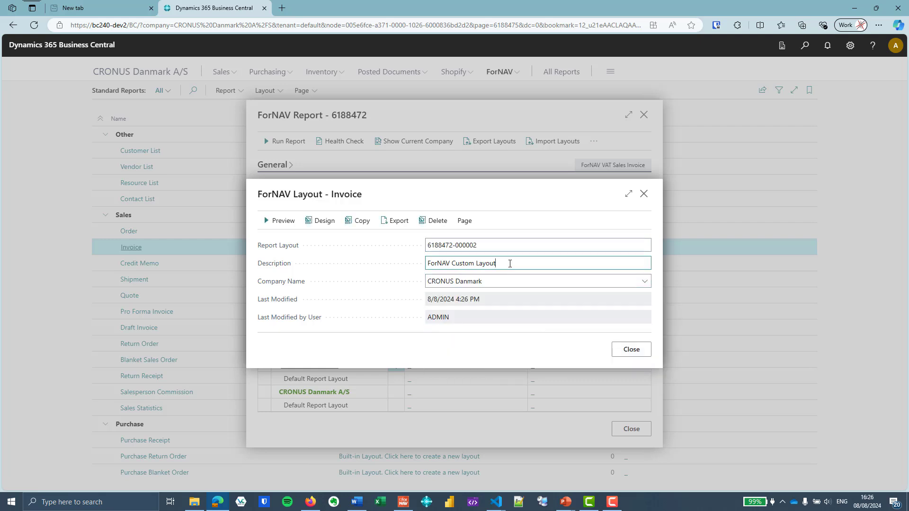
{"action": "triple_click", "coordinate": [494, 264]}
{"action": "type", "text": "My green layout"}
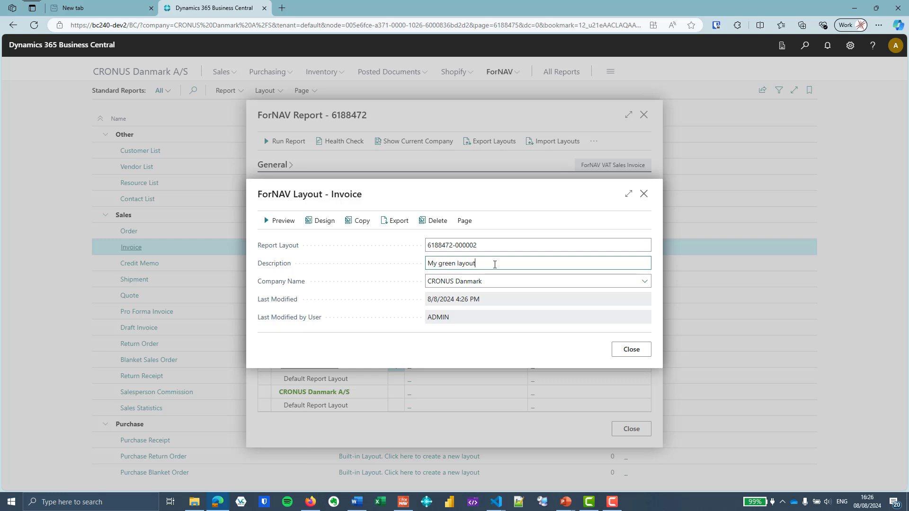
{"action": "key", "text": "Tab"}
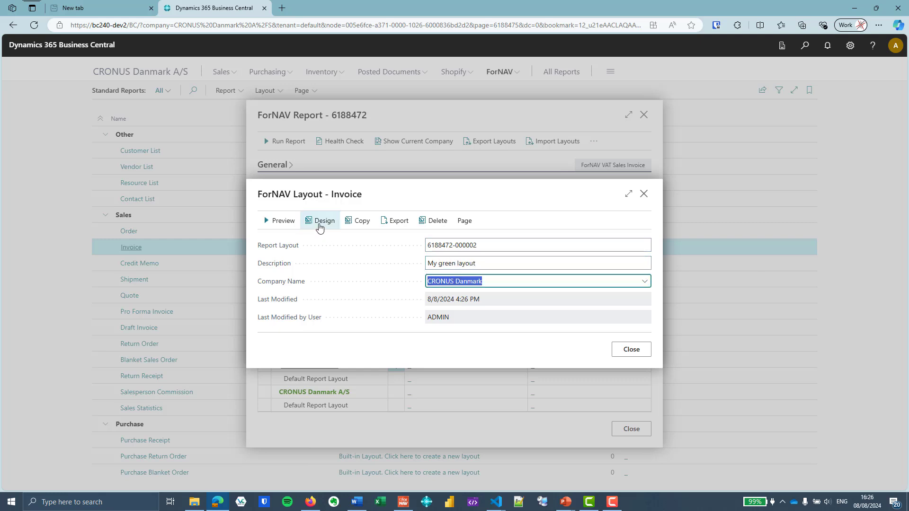
{"action": "left_click", "coordinate": [319, 226]}
Set the bill-to address box background to green (0, 255, 0) in the designer and save the layout
{"action": "left_click", "coordinate": [673, 76]}
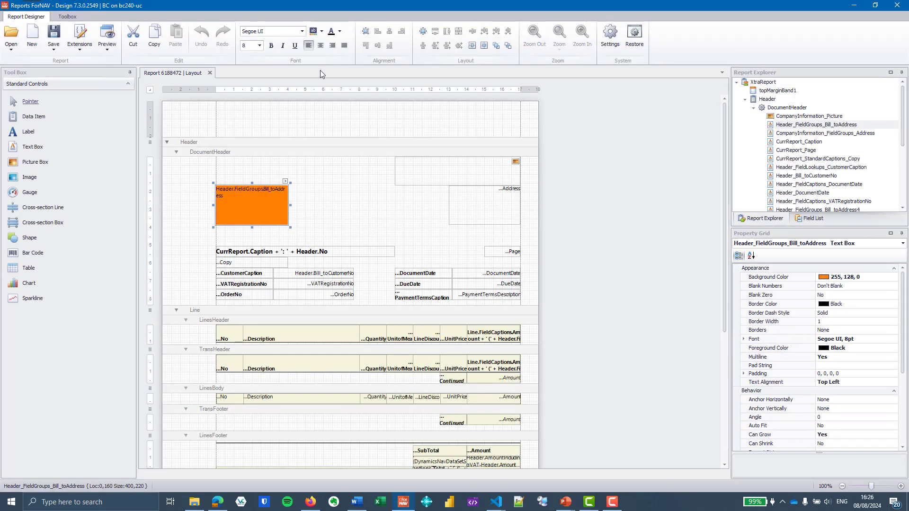
{"action": "left_click", "coordinate": [322, 31]}
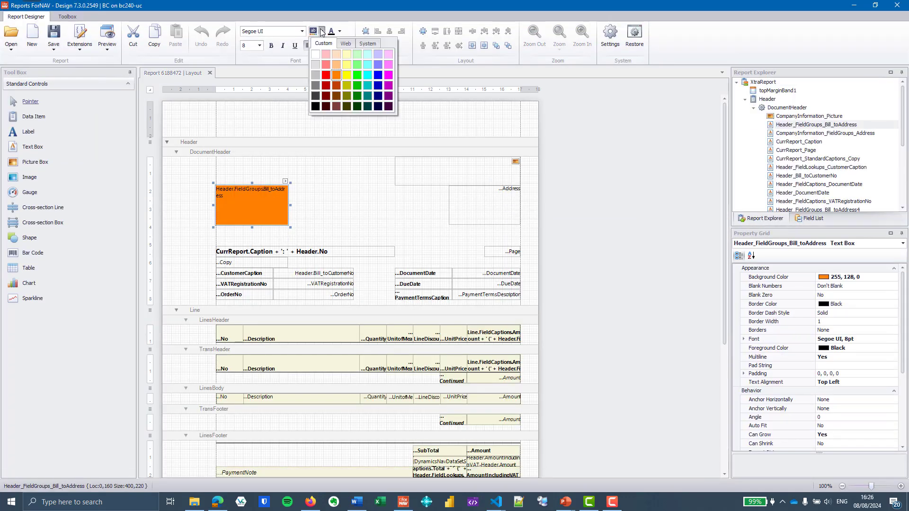
{"action": "left_click", "coordinate": [355, 73]}
{"action": "left_click", "coordinate": [54, 36]}
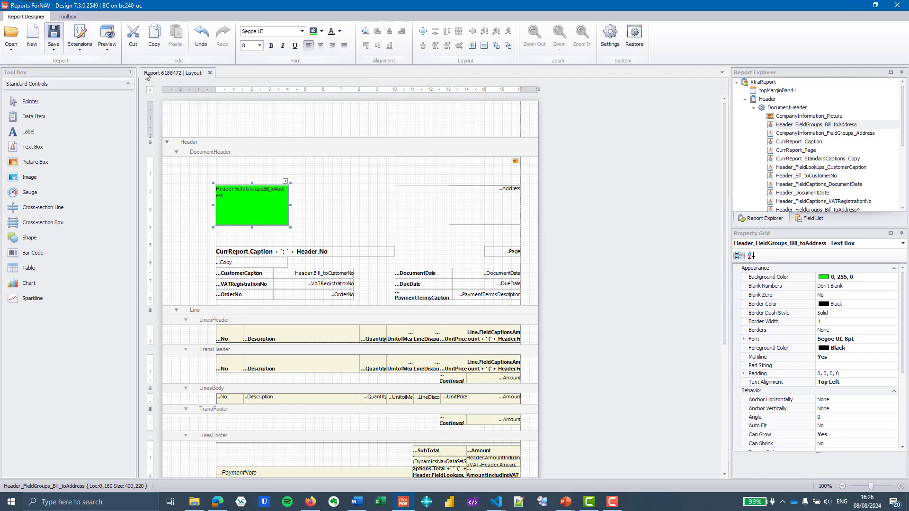
{"action": "left_click", "coordinate": [209, 74]}
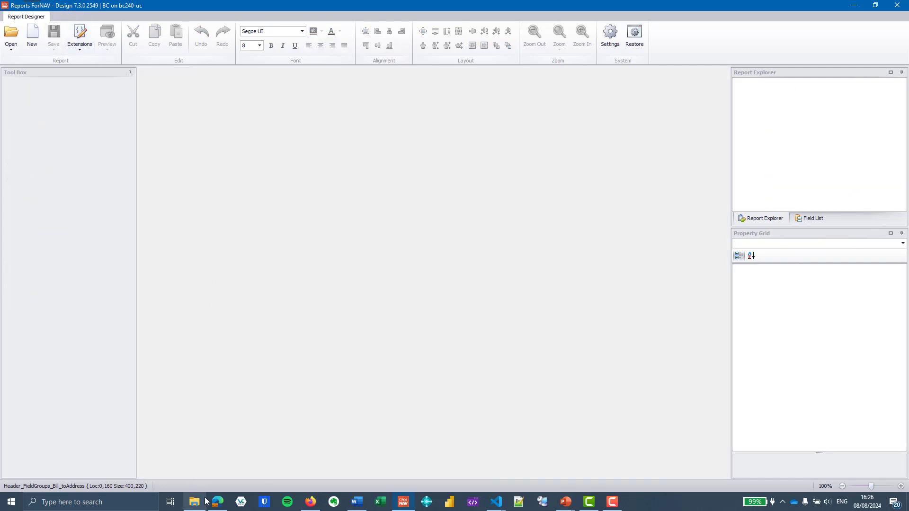
{"action": "left_click", "coordinate": [217, 502]}
Preview the invoice to verify the green address box, close the layout card, and select 'My green layout'
{"action": "left_click", "coordinate": [279, 221]}
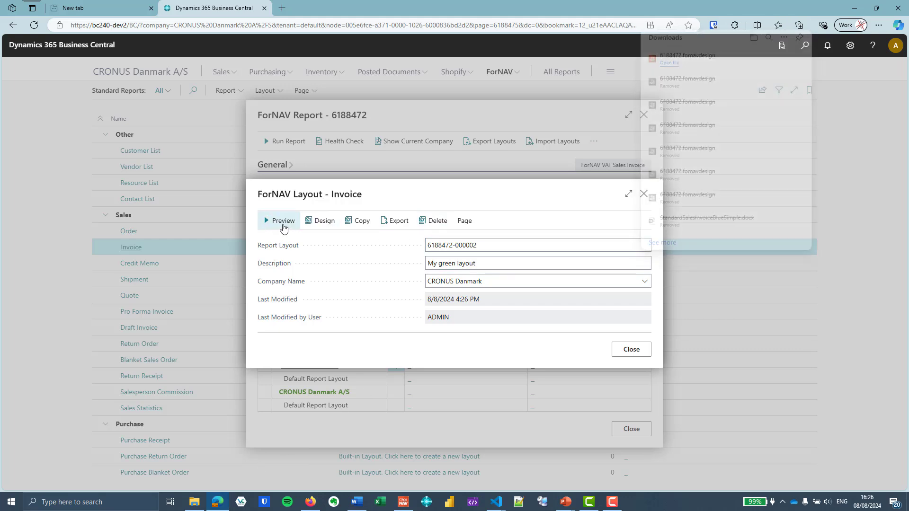
{"action": "left_click", "coordinate": [522, 418]}
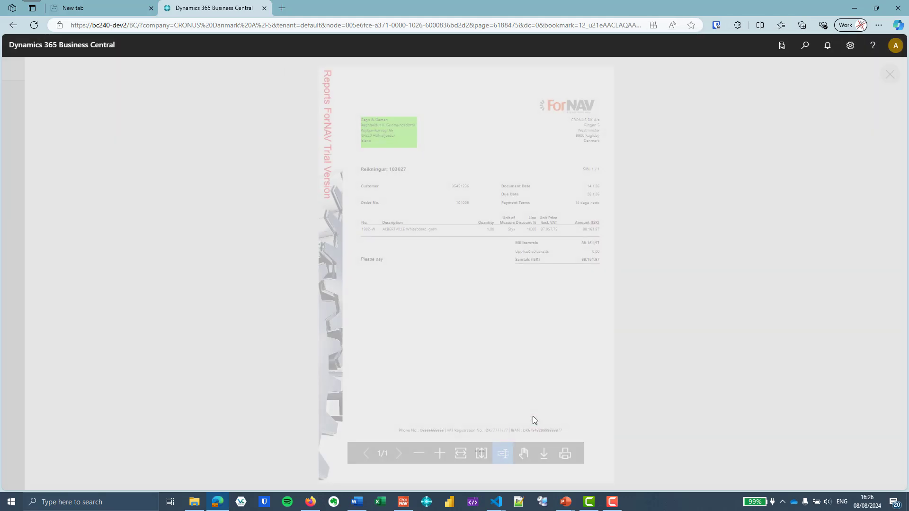
{"action": "left_click", "coordinate": [889, 74]}
{"action": "left_click", "coordinate": [565, 419]}
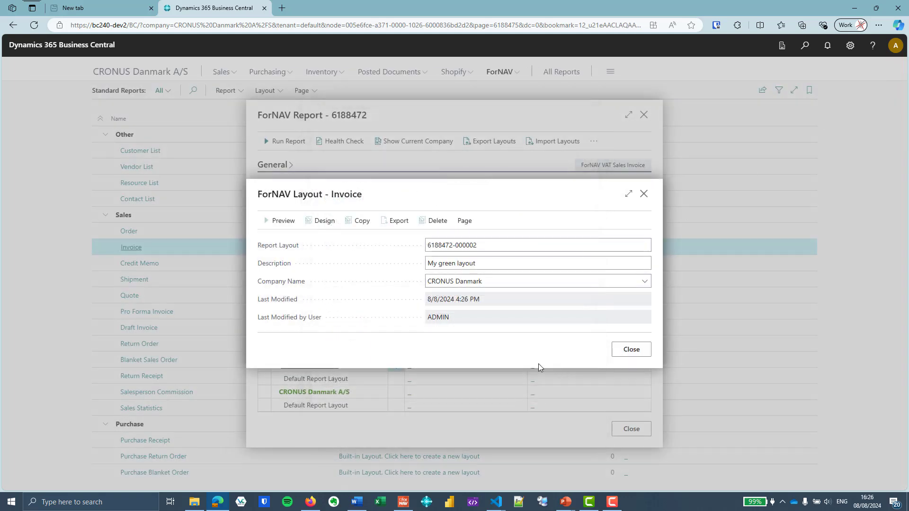
{"action": "left_click", "coordinate": [629, 350]}
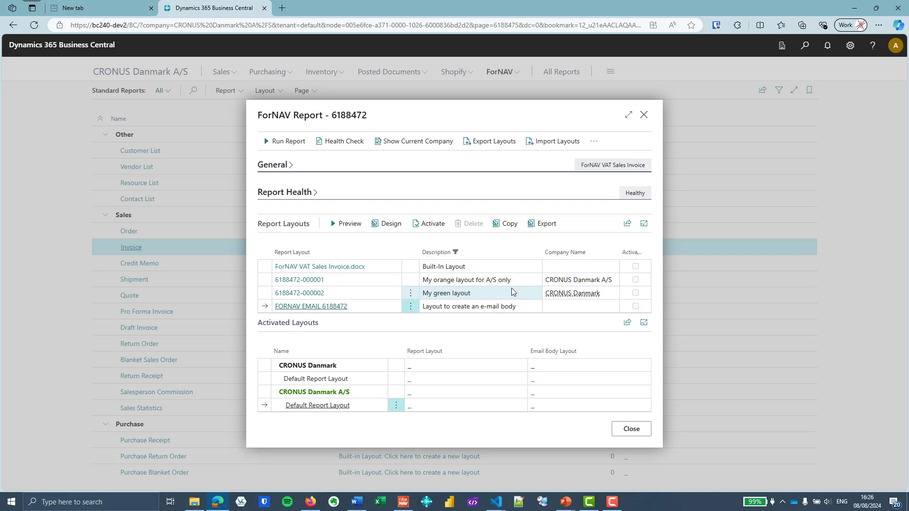
{"action": "left_click", "coordinate": [514, 294]}
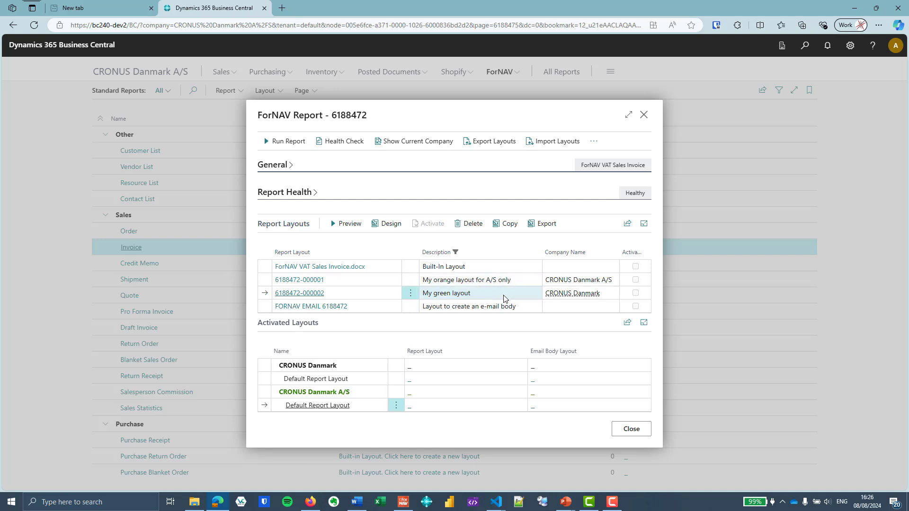
{"action": "left_click", "coordinate": [804, 46]}
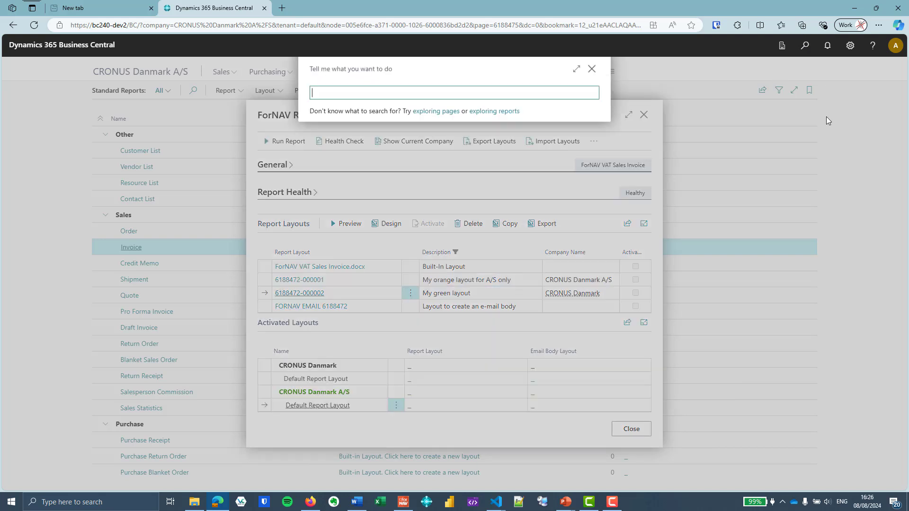
{"action": "type", "text": "rep lay"}
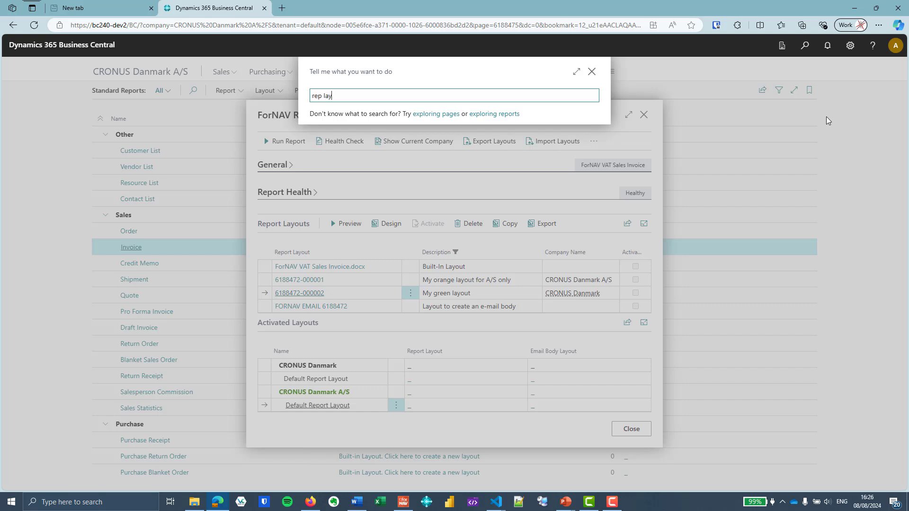
{"action": "left_click", "coordinate": [362, 137]}
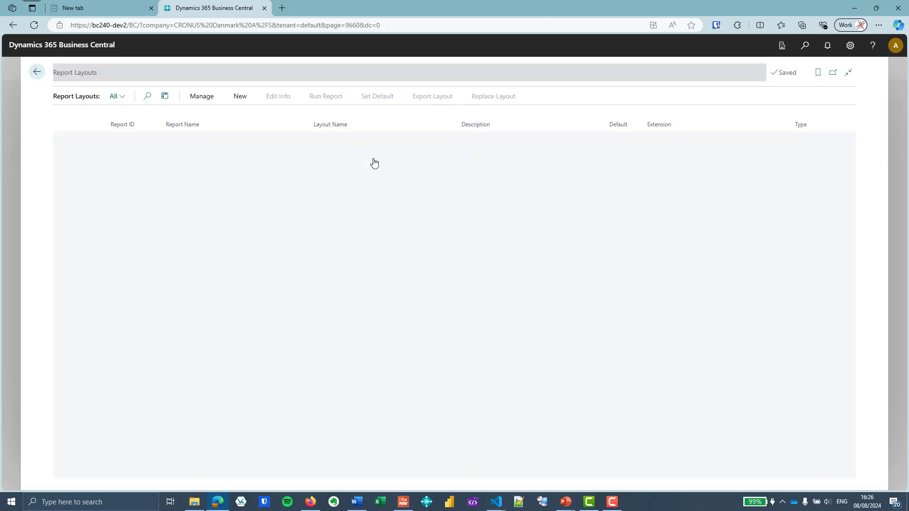
{"action": "left_click", "coordinate": [147, 97]}
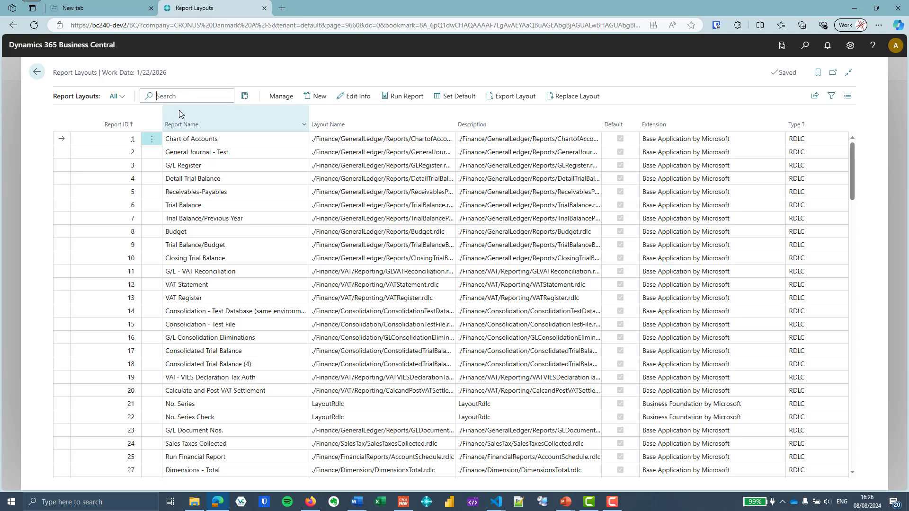
{"action": "type", "text": "in"}
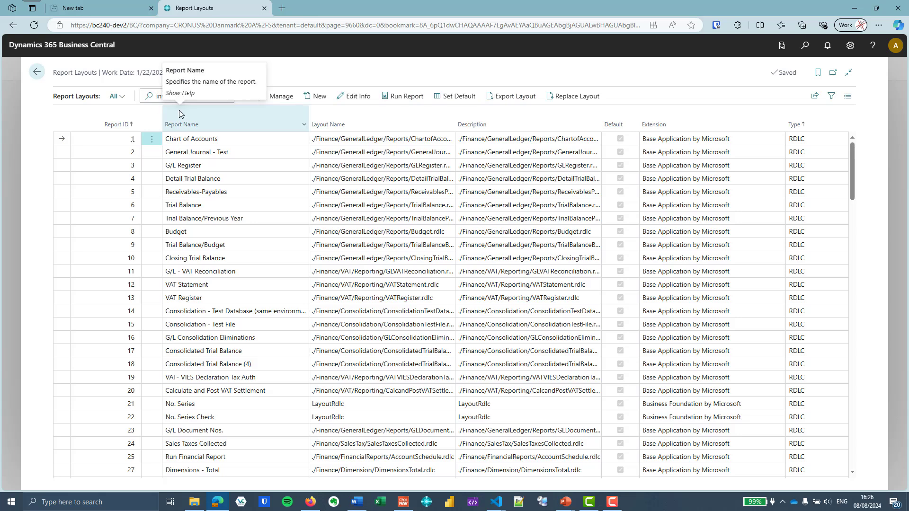
{"action": "type", "text": "voice"}
{"action": "scroll", "coordinate": [382, 209], "scroll_direction": "down", "scroll_amount": 1}
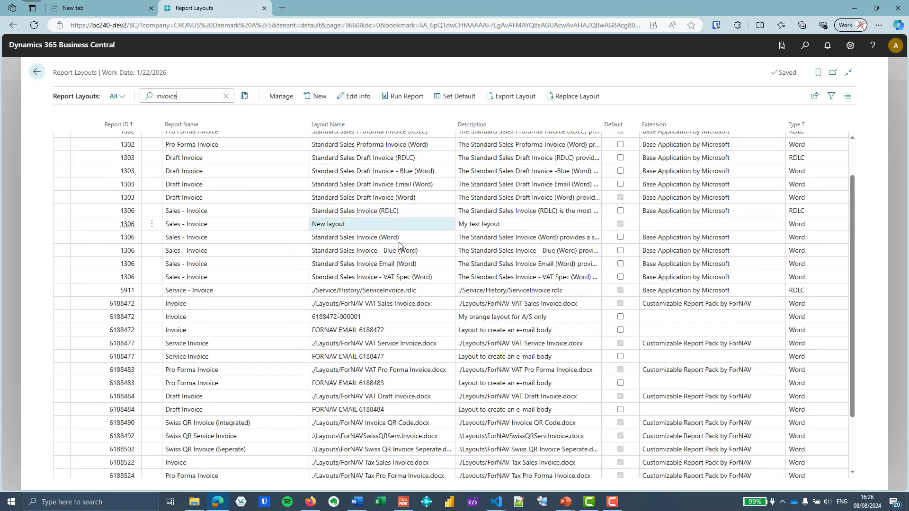
{"action": "left_click", "coordinate": [476, 320]}
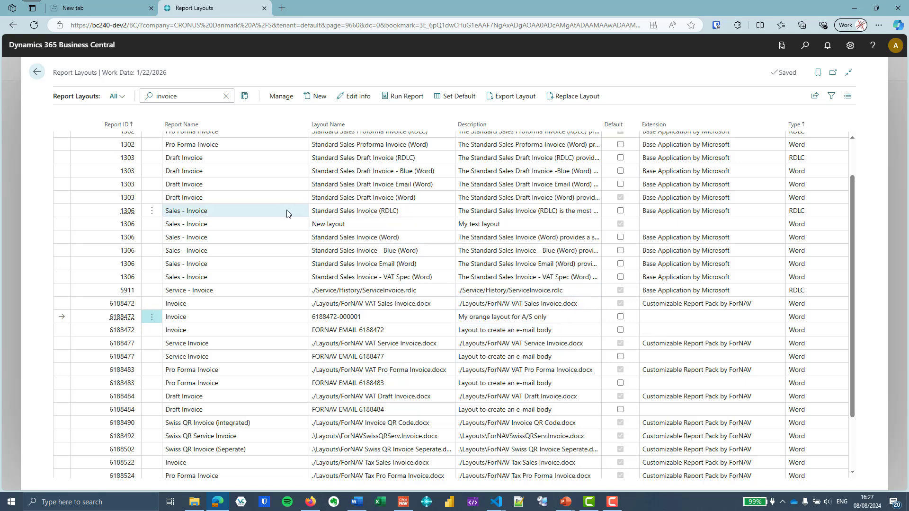
{"action": "left_click", "coordinate": [36, 72]}
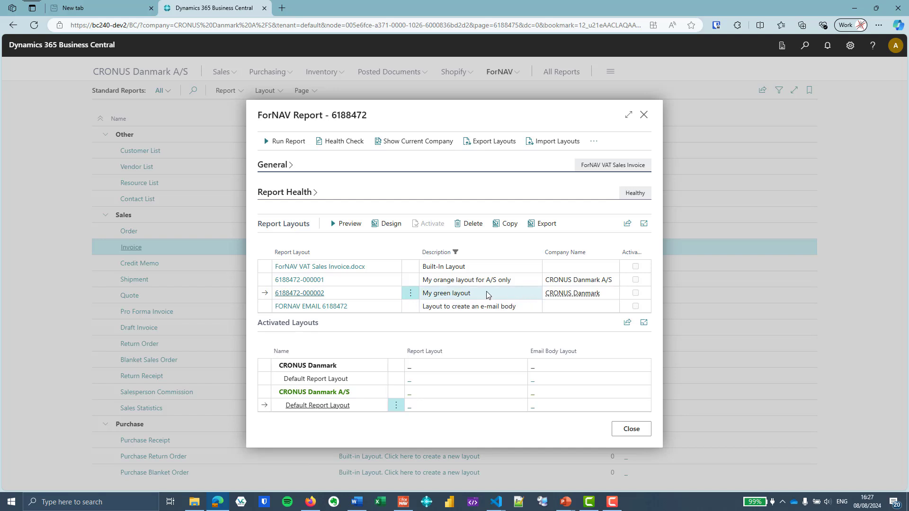
{"action": "left_click", "coordinate": [505, 224]}
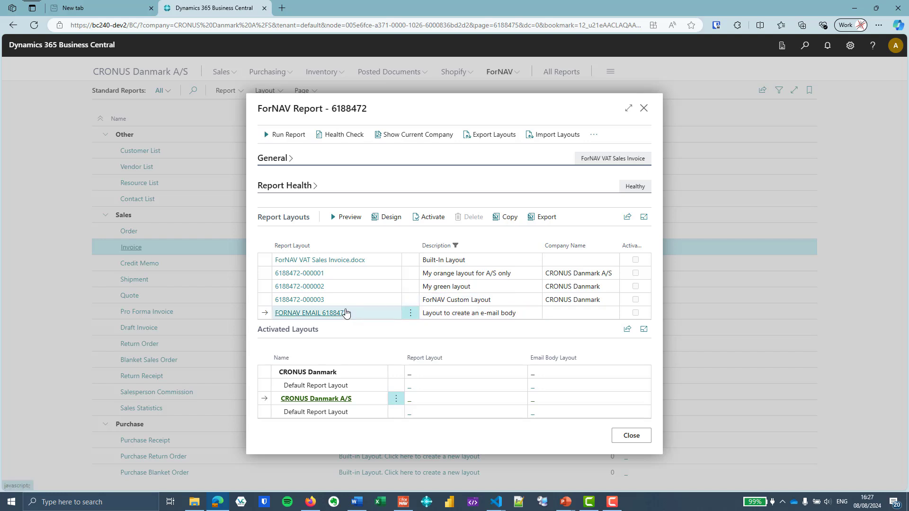
{"action": "left_click", "coordinate": [312, 300]}
{"action": "left_click", "coordinate": [516, 281]}
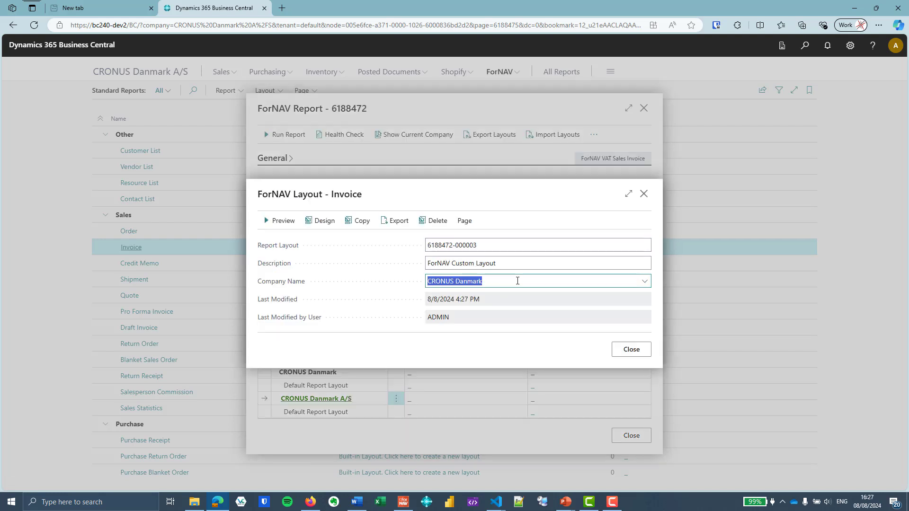
{"action": "key", "text": "Delete"}
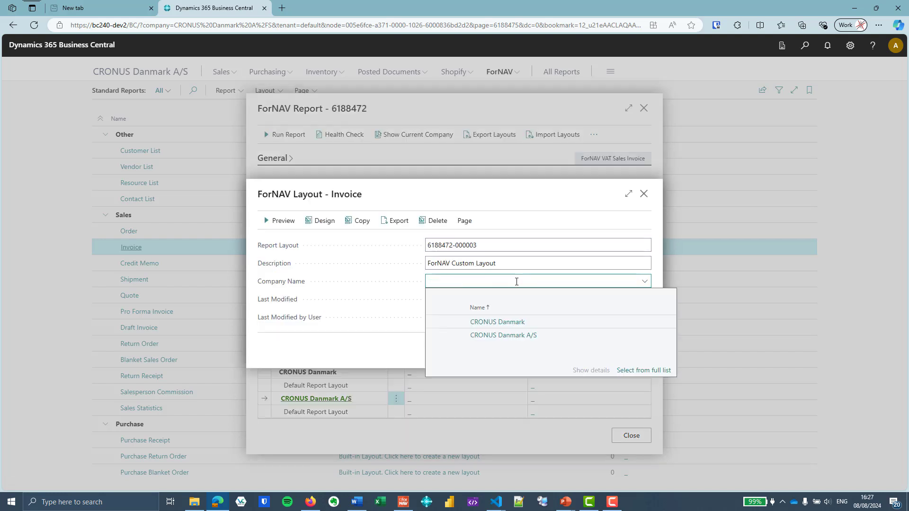
{"action": "left_click", "coordinate": [503, 263]}
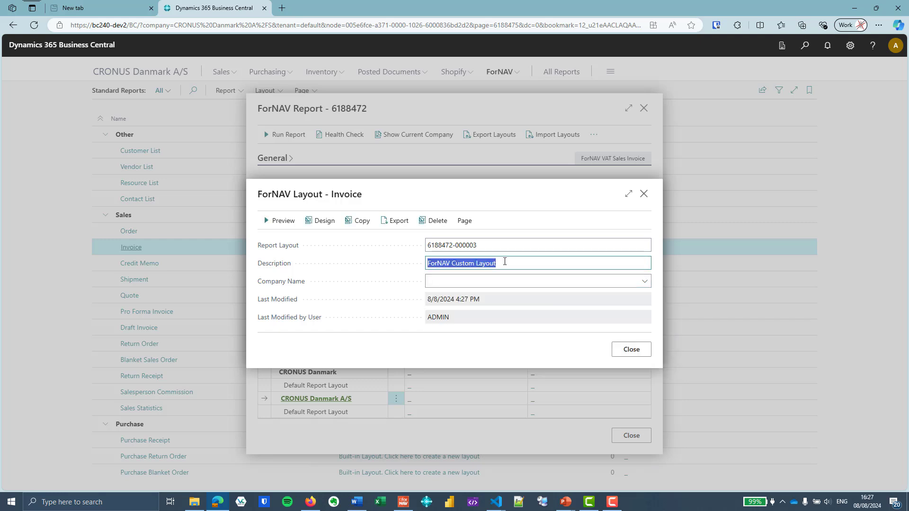
{"action": "type", "text": "My yello"}
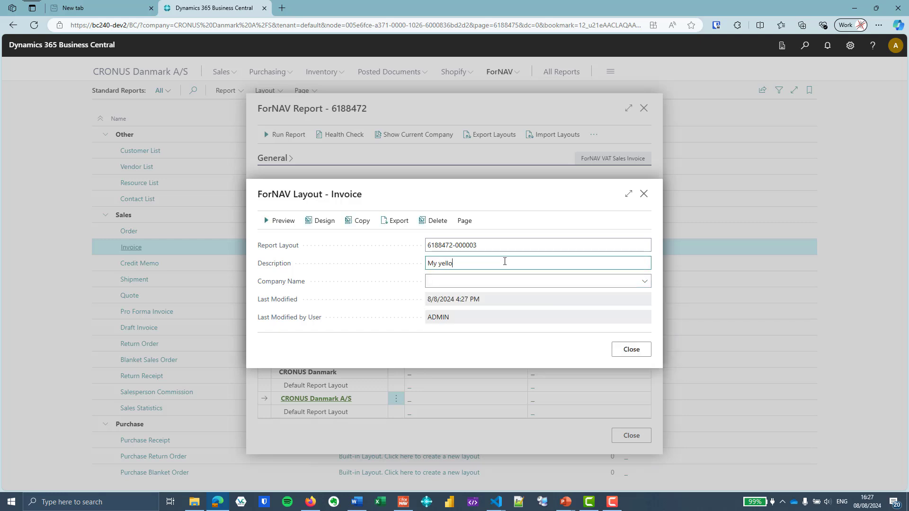
{"action": "type", "text": "w layout"}
{"action": "key", "text": "Tab"}
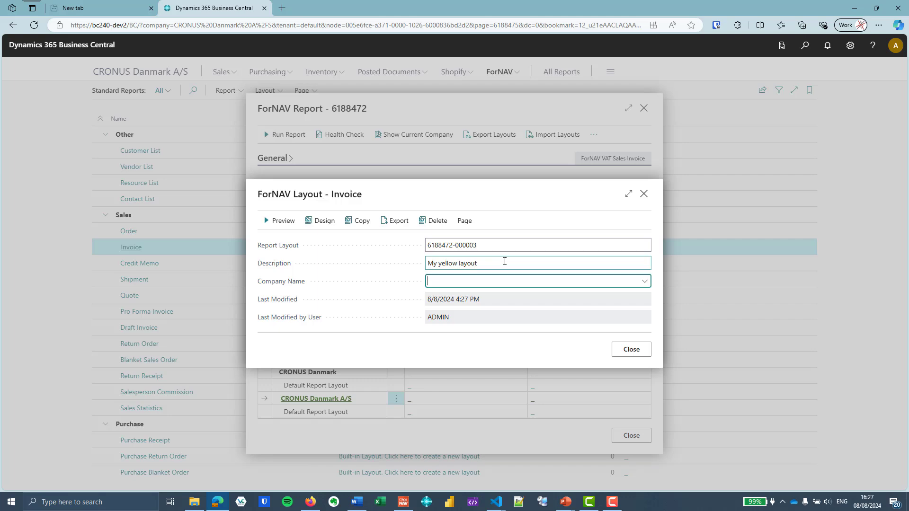
{"action": "left_click", "coordinate": [321, 221]}
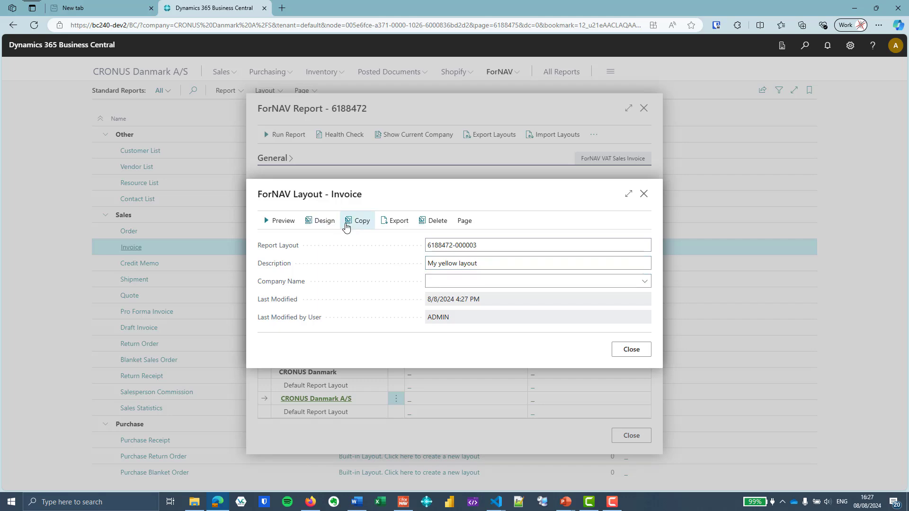
Load the downloaded layout, fill the bill-to address box yellow (255, 255, 0), then save and close it
{"action": "left_click", "coordinate": [669, 64]}
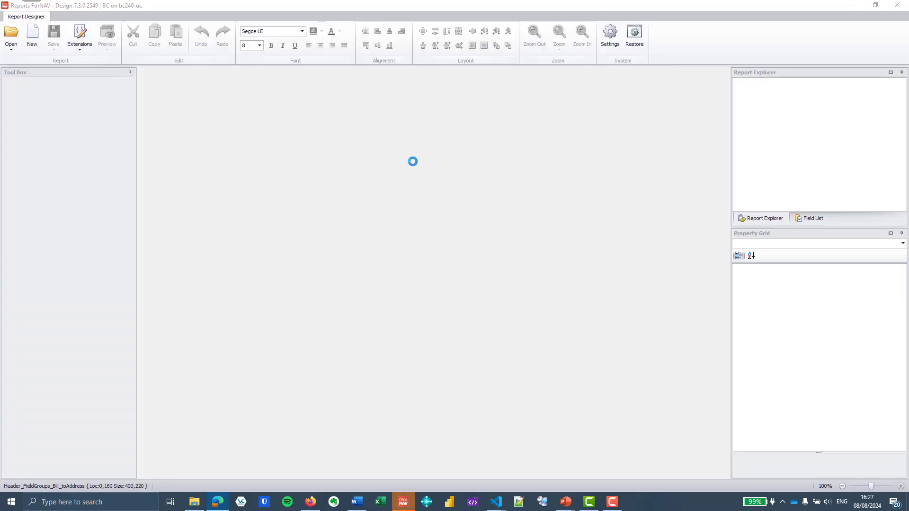
{"action": "left_click", "coordinate": [272, 193]}
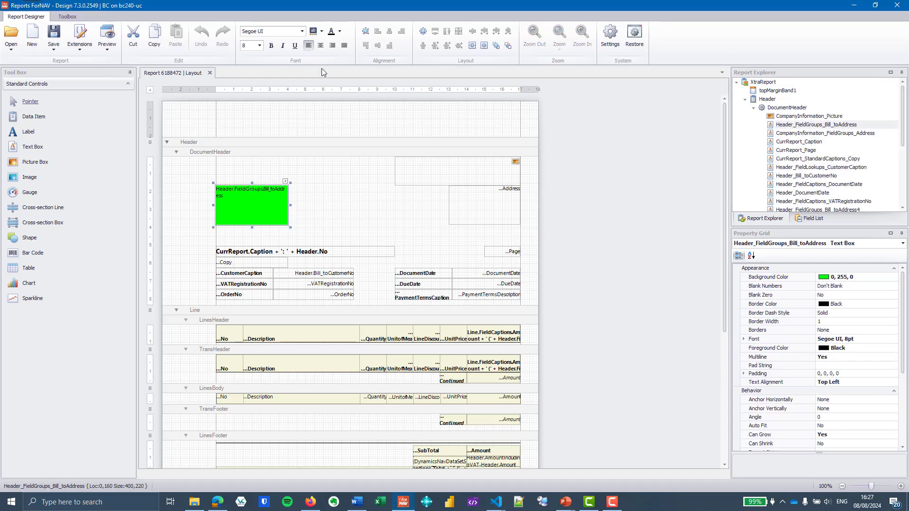
{"action": "left_click", "coordinate": [321, 31]}
{"action": "left_click", "coordinate": [345, 72]}
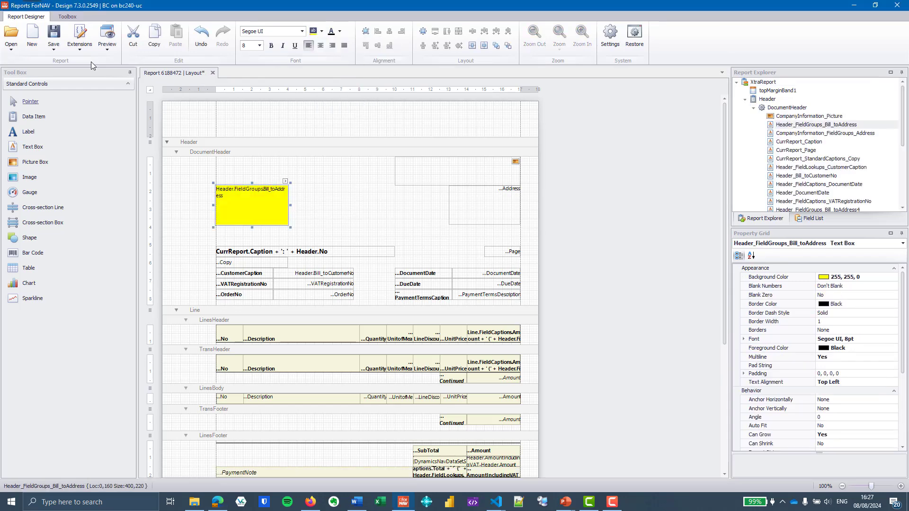
{"action": "left_click", "coordinate": [54, 36]}
{"action": "left_click", "coordinate": [211, 72]}
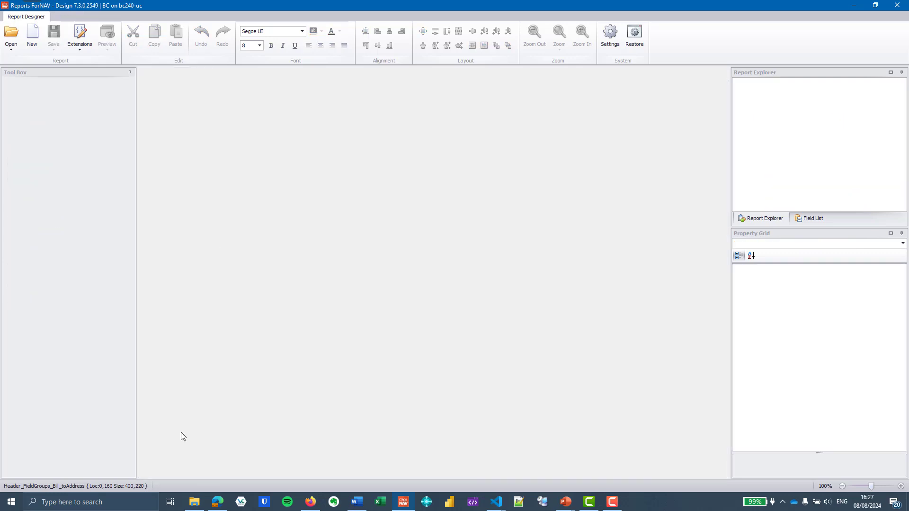
{"action": "left_click", "coordinate": [217, 501]}
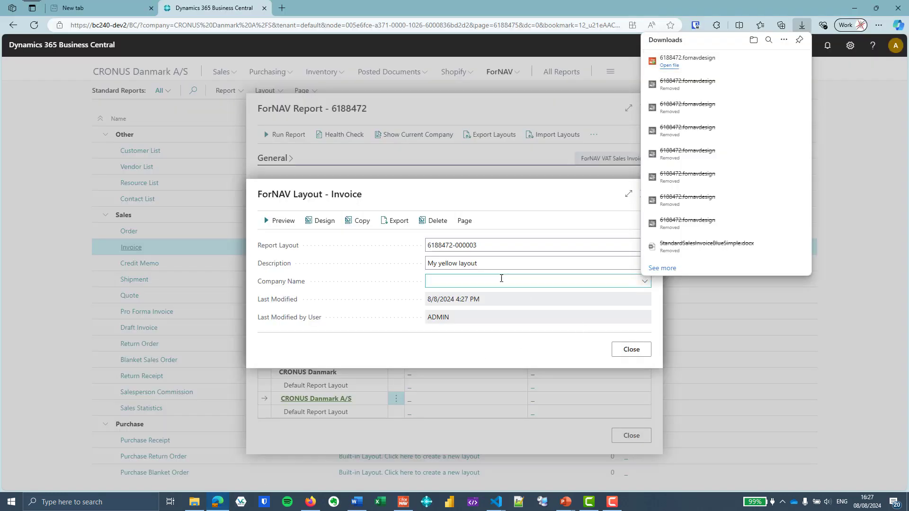
{"action": "left_click", "coordinate": [630, 349]}
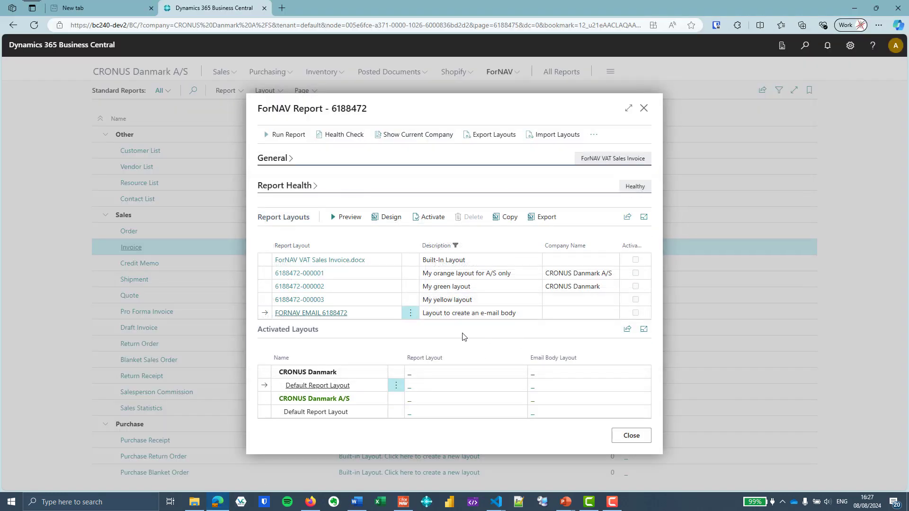
{"action": "left_click", "coordinate": [474, 300]}
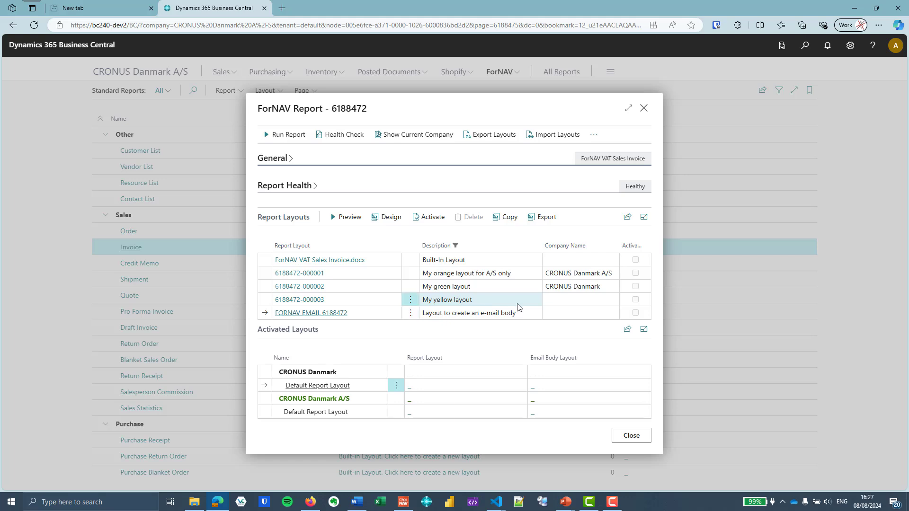
{"action": "left_click", "coordinate": [356, 222]}
{"action": "left_click", "coordinate": [522, 417]}
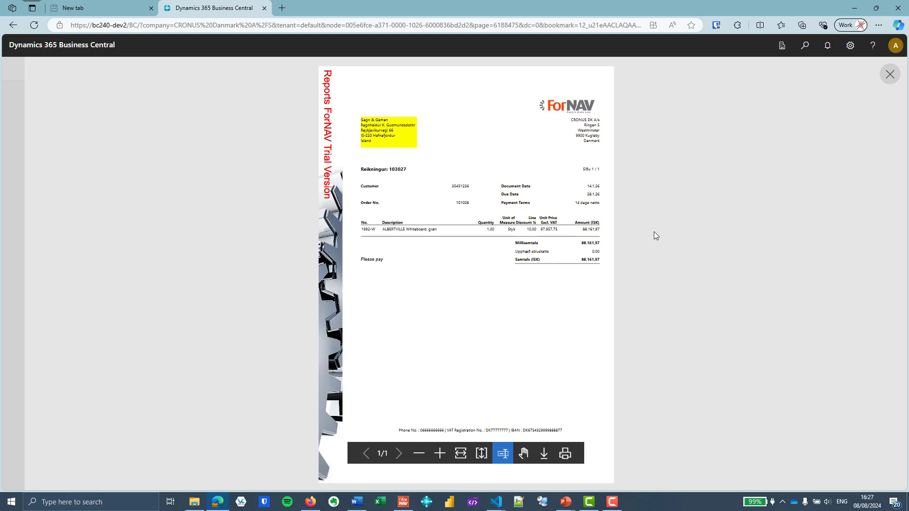
Close the invoice preview and options page, then select the FORNAV EMAIL 6188472 layout row
{"action": "left_click", "coordinate": [891, 76]}
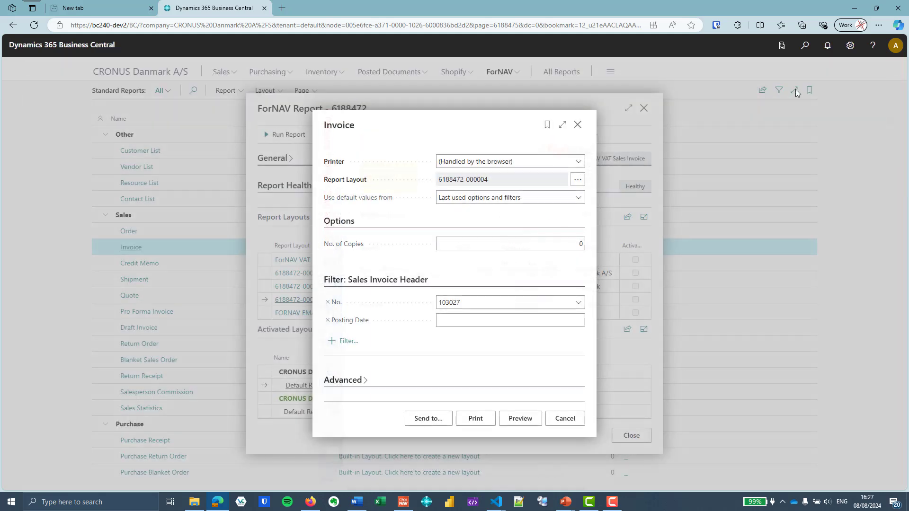
{"action": "left_click", "coordinate": [578, 124]}
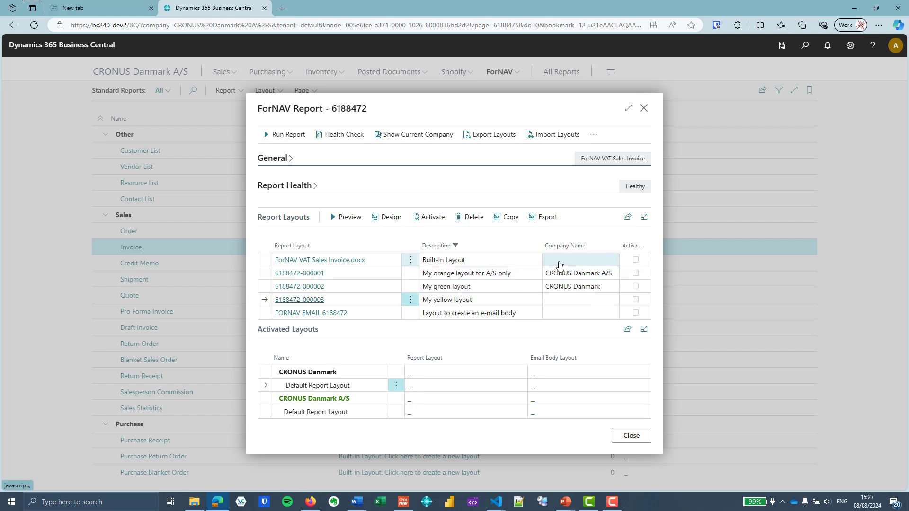
{"action": "left_click", "coordinate": [511, 264]}
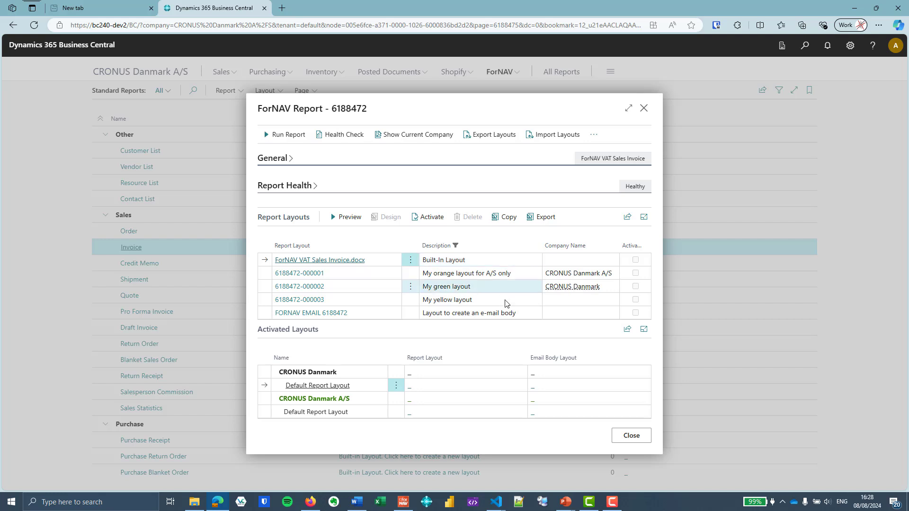
{"action": "left_click", "coordinate": [521, 317]}
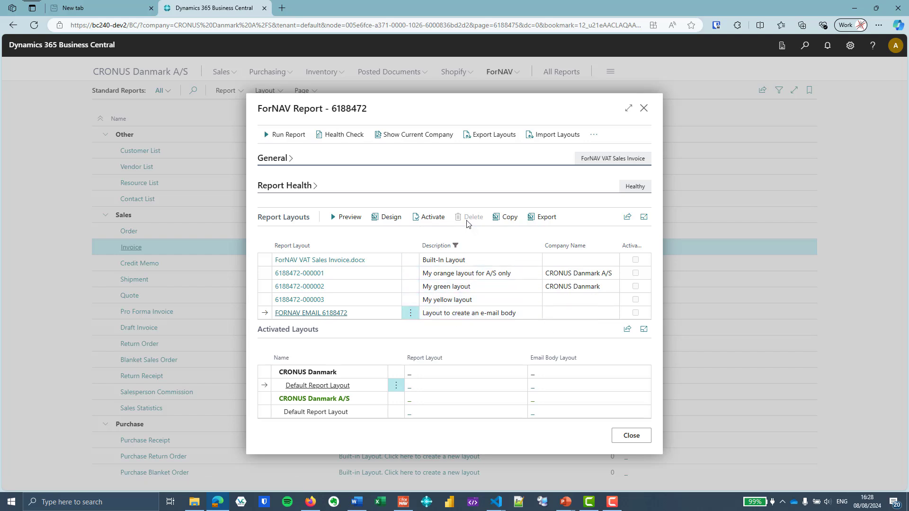
Open the FORNAV EMAIL 6188472 layout card and launch it in the ForNAV designer
{"action": "left_click", "coordinate": [324, 313]}
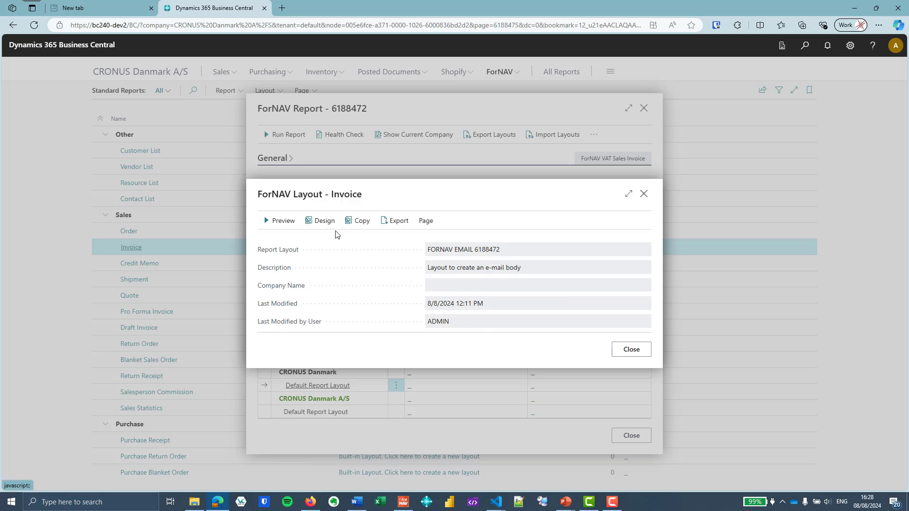
{"action": "left_click", "coordinate": [323, 221]}
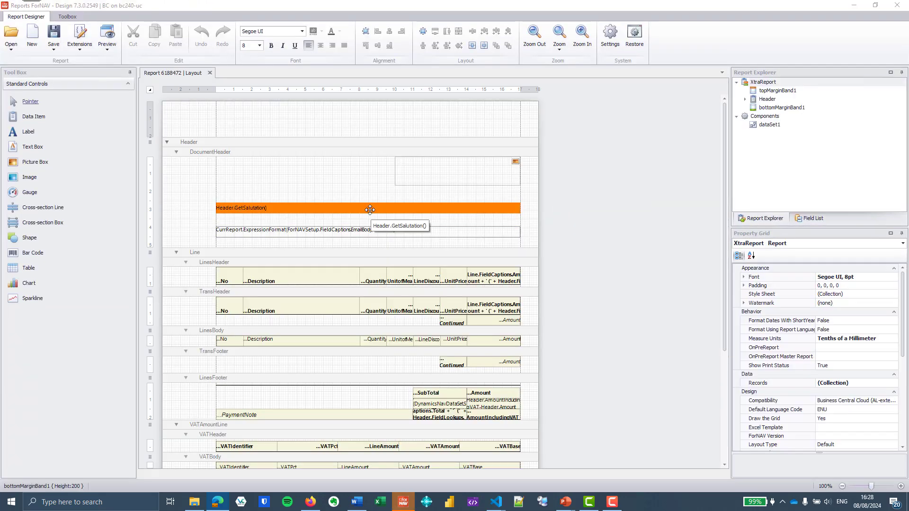
Inspect the salutation text box, then close the e-mail layout unchanged and go back to Business Central
{"action": "left_click", "coordinate": [383, 209]}
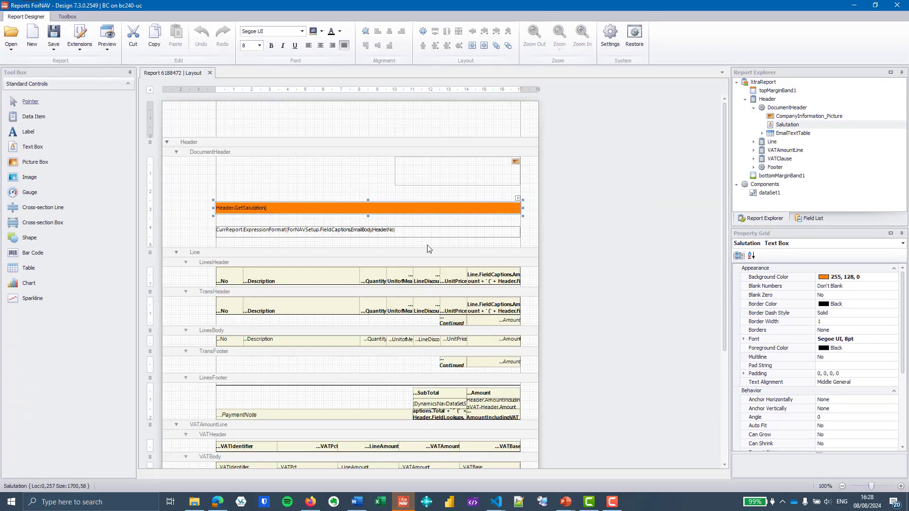
{"action": "left_click", "coordinate": [210, 73]}
{"action": "left_click", "coordinate": [222, 499]}
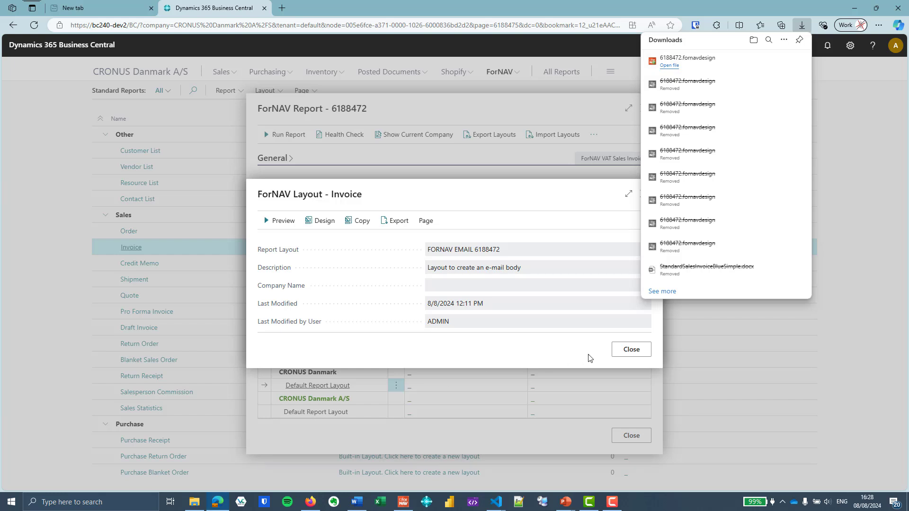
{"action": "left_click", "coordinate": [358, 221]}
{"action": "left_click", "coordinate": [520, 261]}
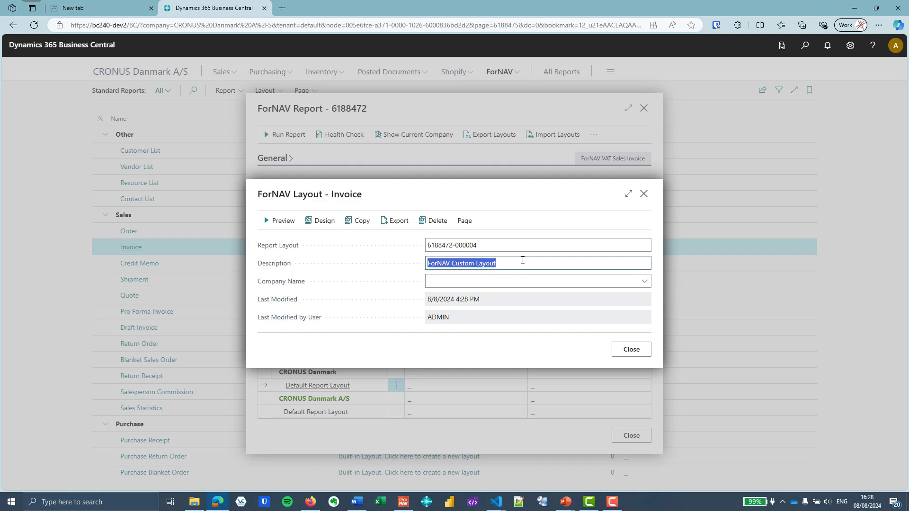
{"action": "type", "text": "gr"}
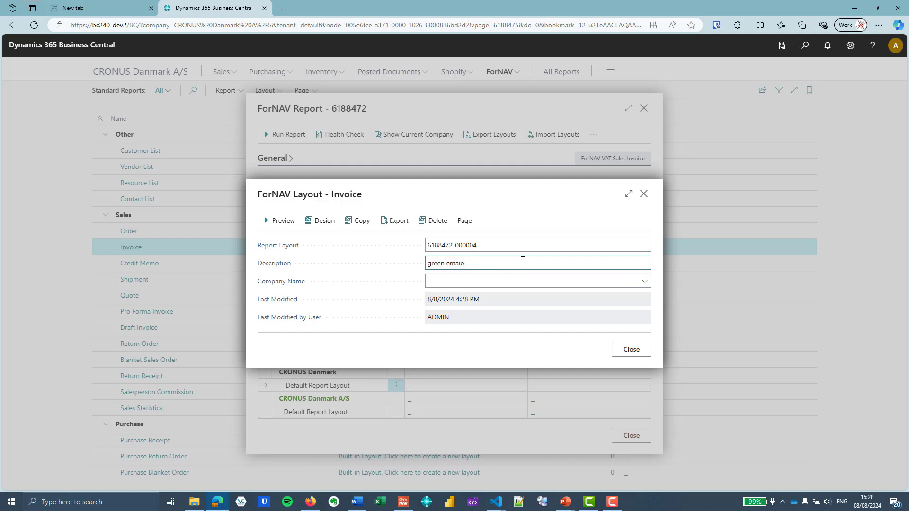
{"action": "type", "text": "een email"}
{"action": "left_click", "coordinate": [642, 280]}
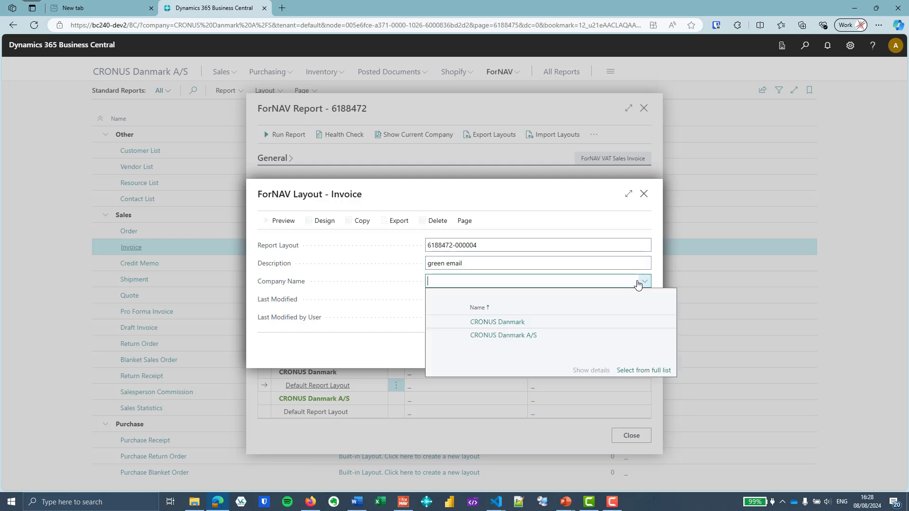
{"action": "left_click", "coordinate": [553, 325]}
{"action": "left_click", "coordinate": [320, 221]}
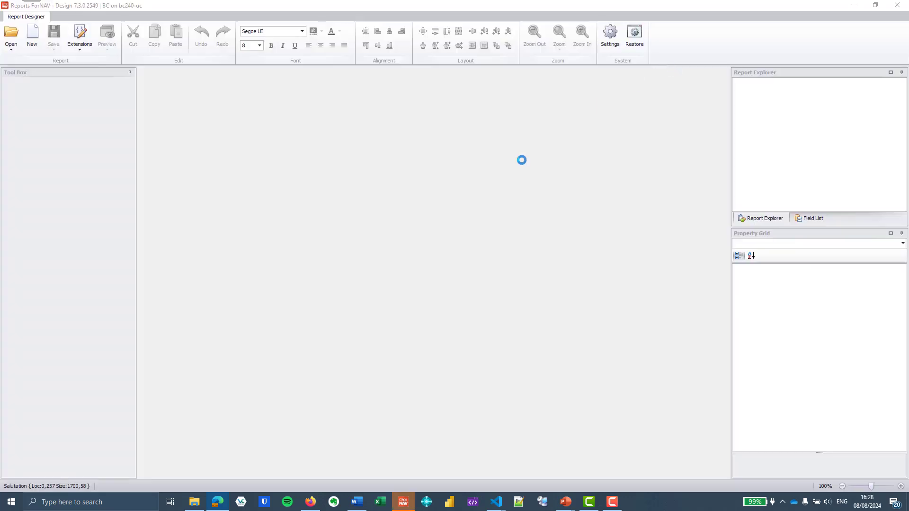
Give the 'green email' salutation box a green (0, 255, 0) background and close the layout
{"action": "left_click", "coordinate": [301, 208]}
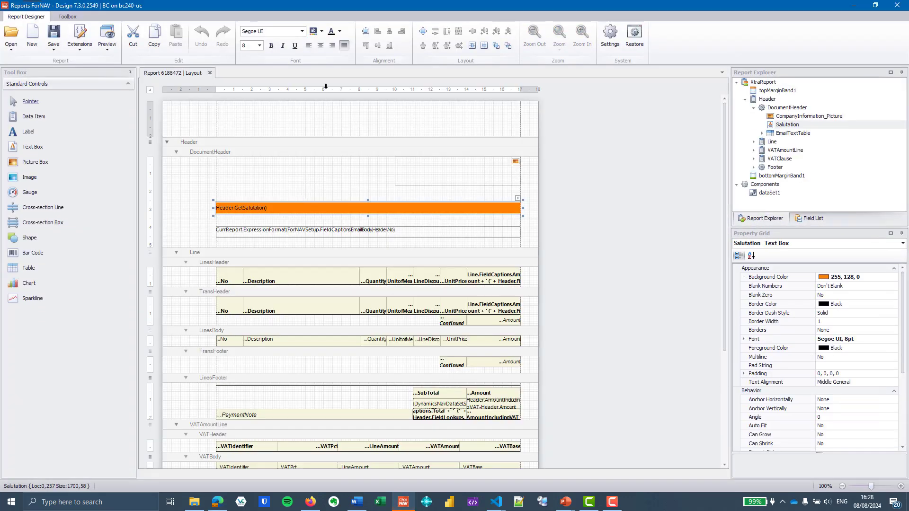
{"action": "left_click", "coordinate": [321, 31]}
{"action": "left_click", "coordinate": [356, 76]}
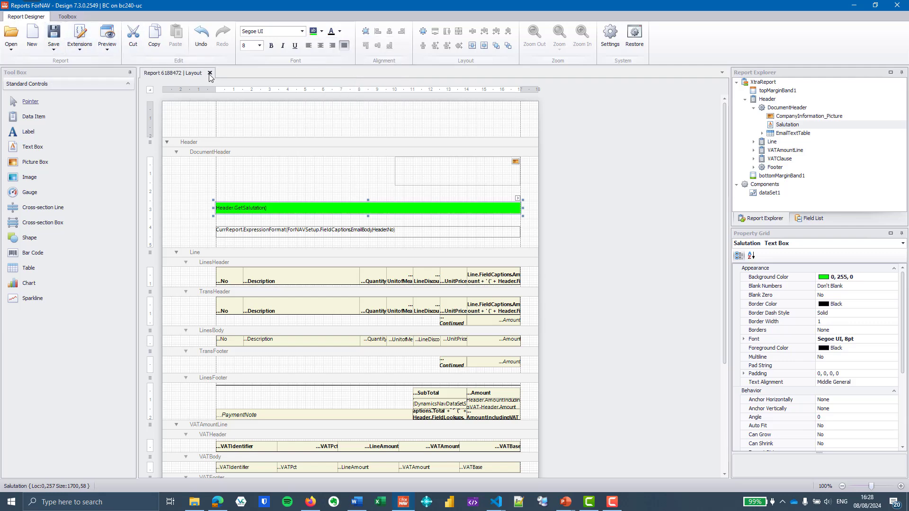
{"action": "left_click", "coordinate": [212, 72]}
{"action": "left_click", "coordinate": [222, 500]}
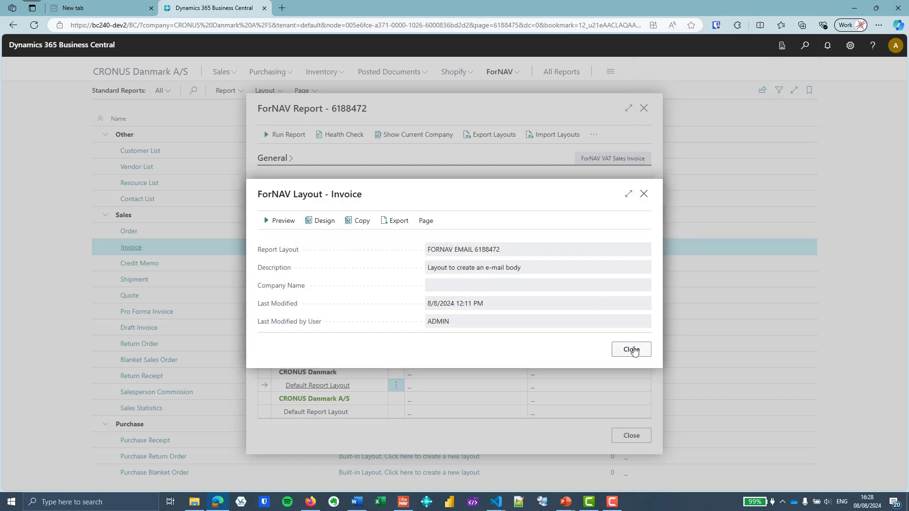
{"action": "left_click", "coordinate": [631, 349]}
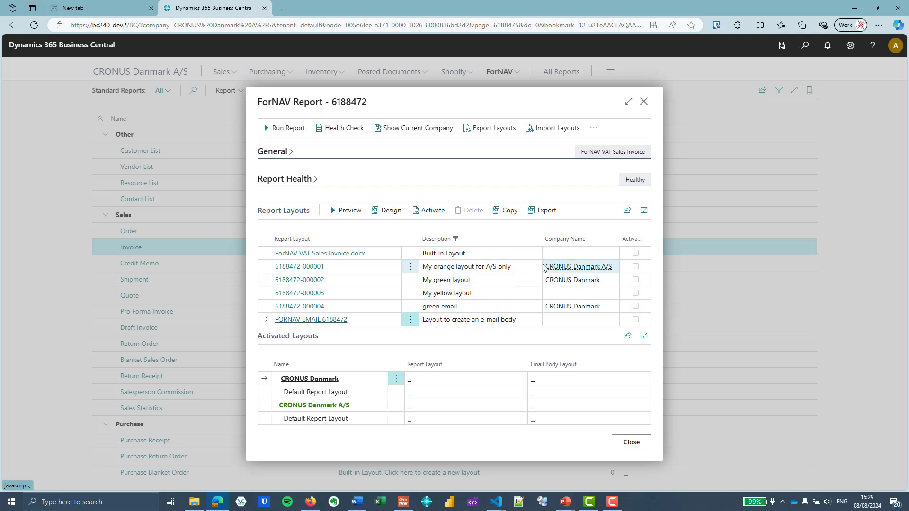
{"action": "left_click", "coordinate": [490, 257]}
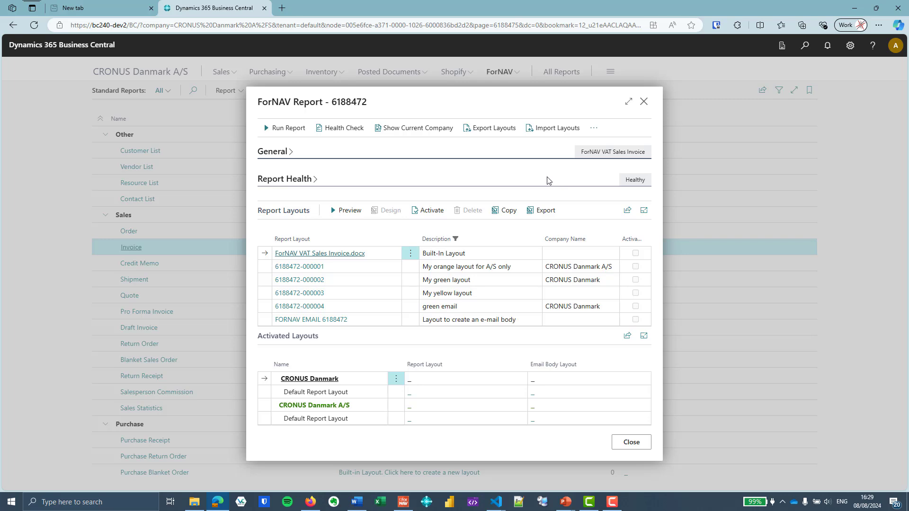
{"action": "left_click", "coordinate": [350, 267]}
{"action": "left_click", "coordinate": [631, 350]}
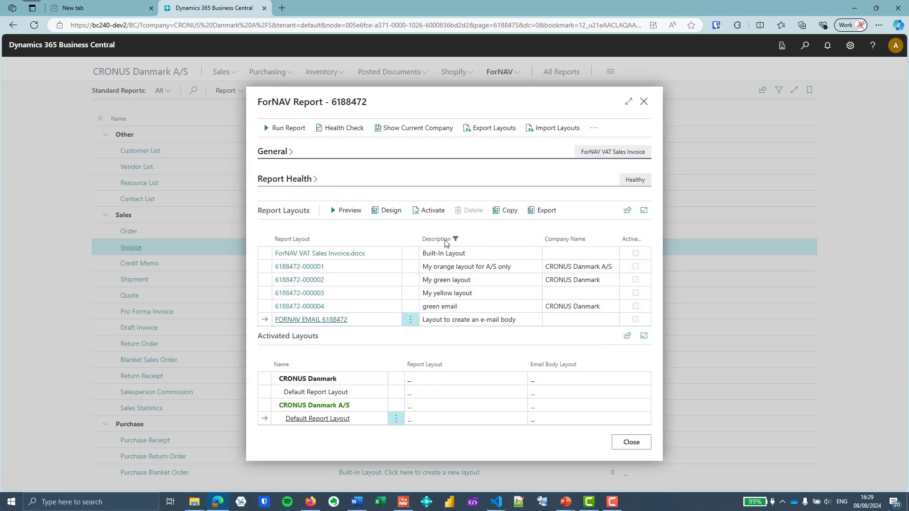
{"action": "left_click", "coordinate": [480, 271]}
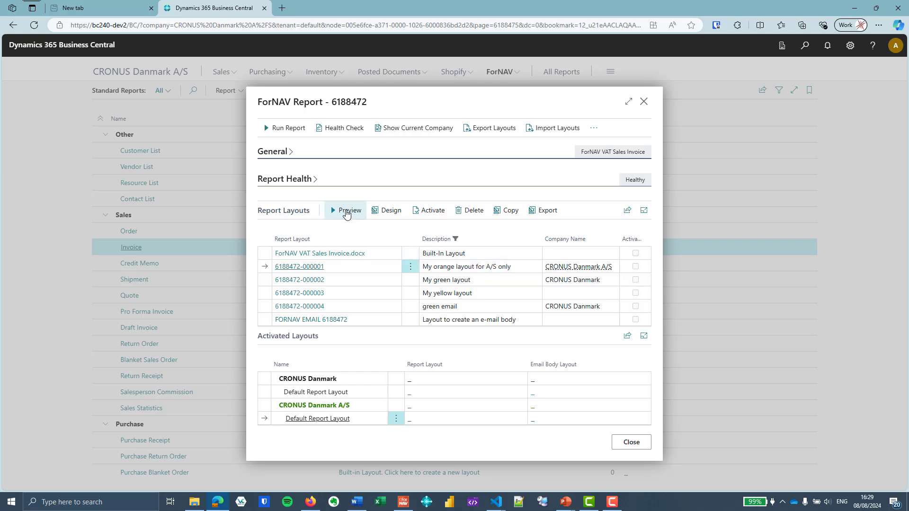
{"action": "left_click", "coordinate": [346, 212]}
{"action": "left_click", "coordinate": [510, 419]}
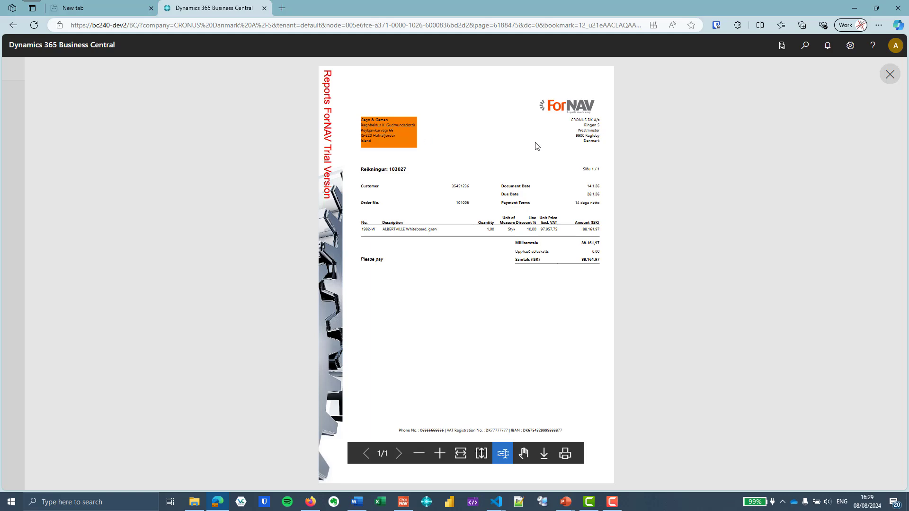
{"action": "left_click", "coordinate": [894, 77]}
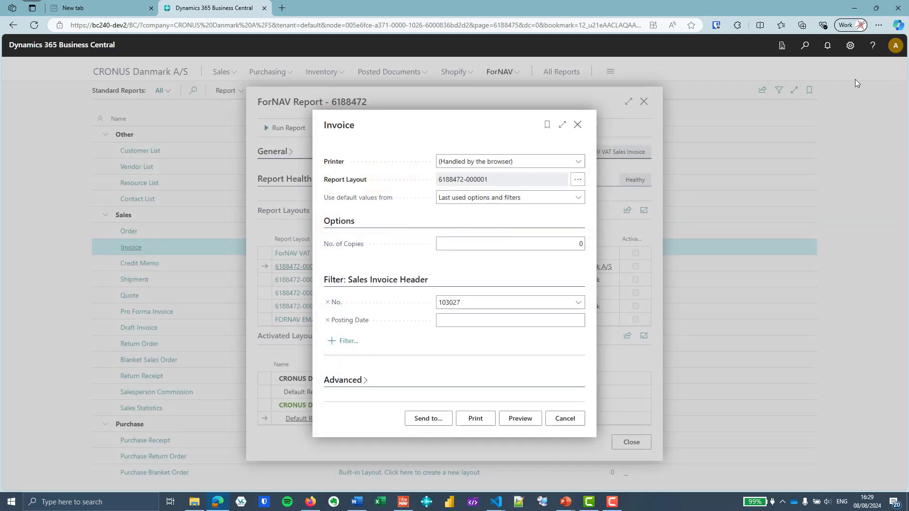
{"action": "left_click", "coordinate": [583, 125]}
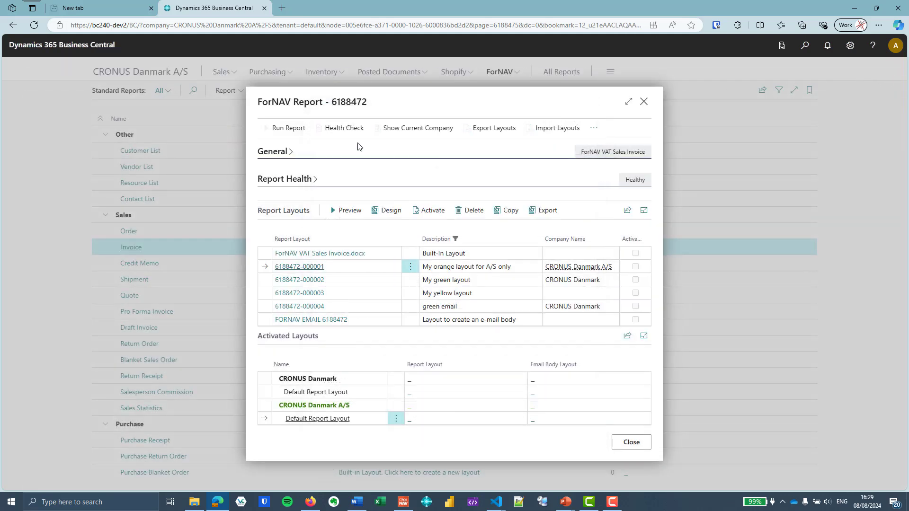
{"action": "left_click", "coordinate": [275, 128]}
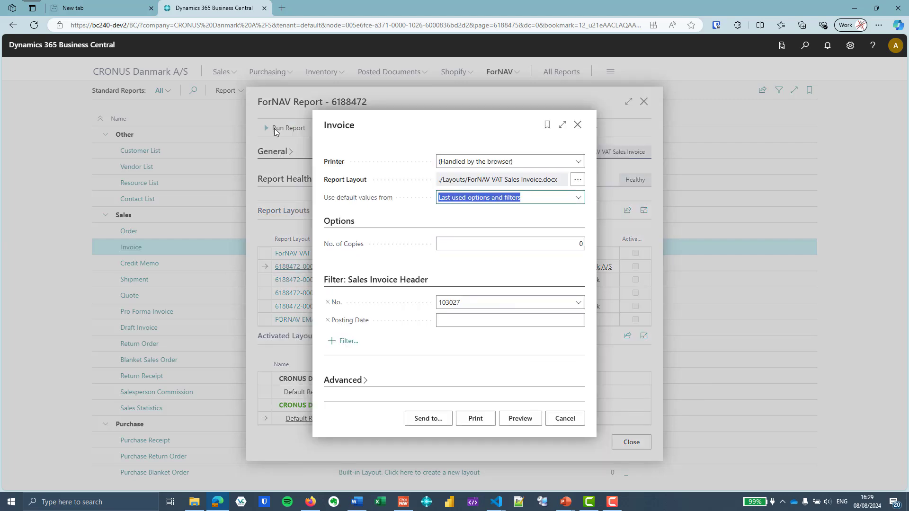
{"action": "left_click", "coordinate": [515, 421]}
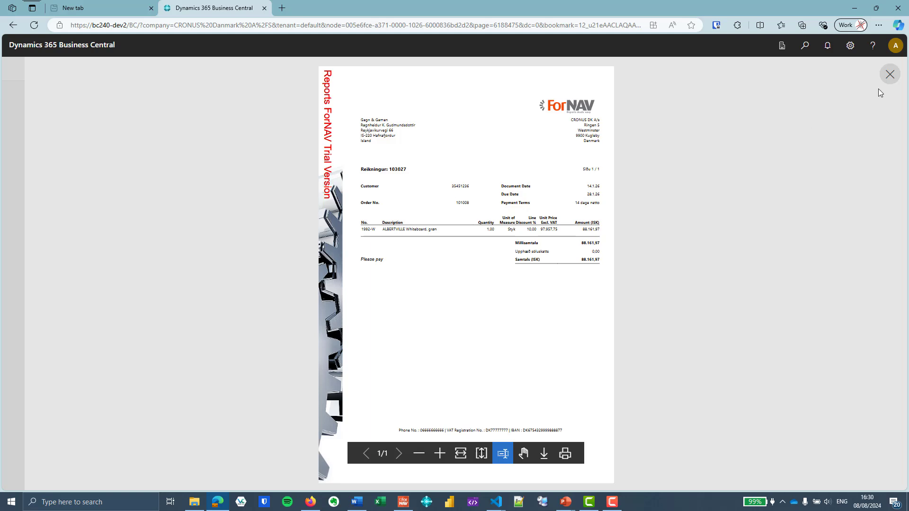
{"action": "left_click", "coordinate": [889, 75]}
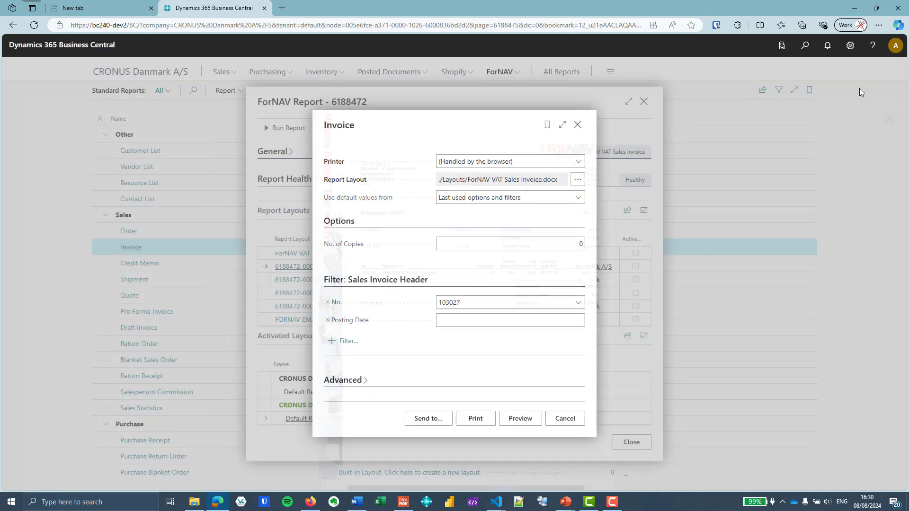
{"action": "left_click", "coordinate": [577, 125]}
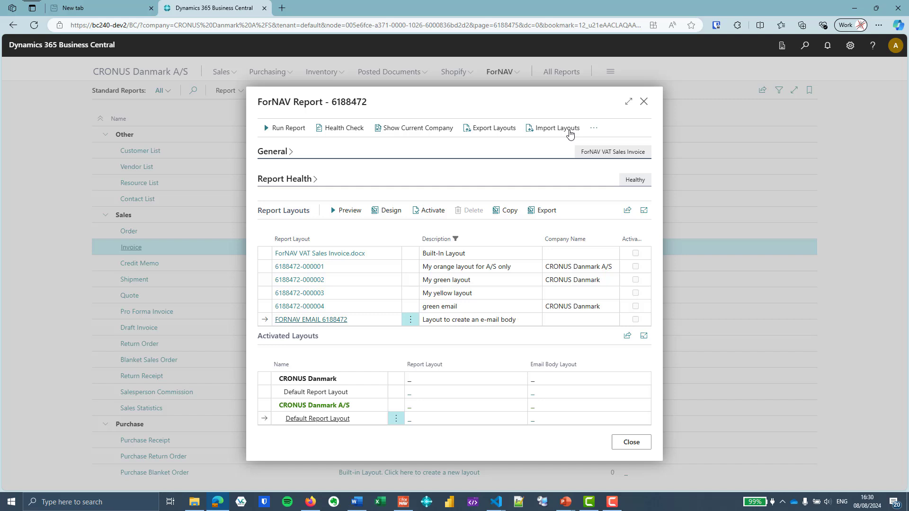
{"action": "left_click", "coordinate": [520, 270]}
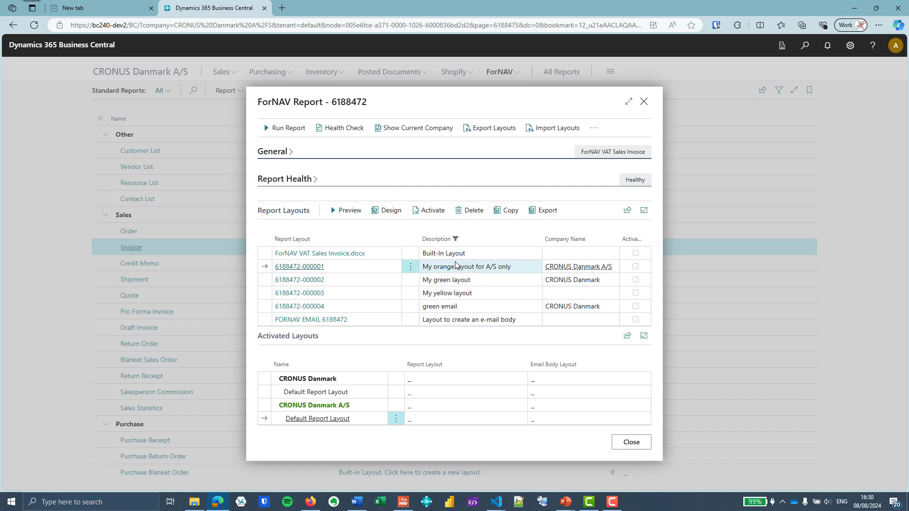
{"action": "left_click", "coordinate": [432, 211]}
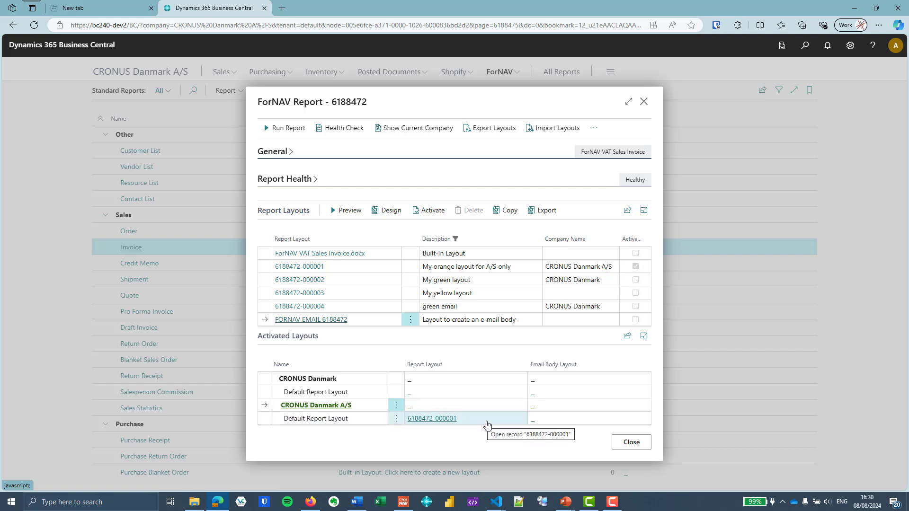
{"action": "left_click", "coordinate": [494, 284]}
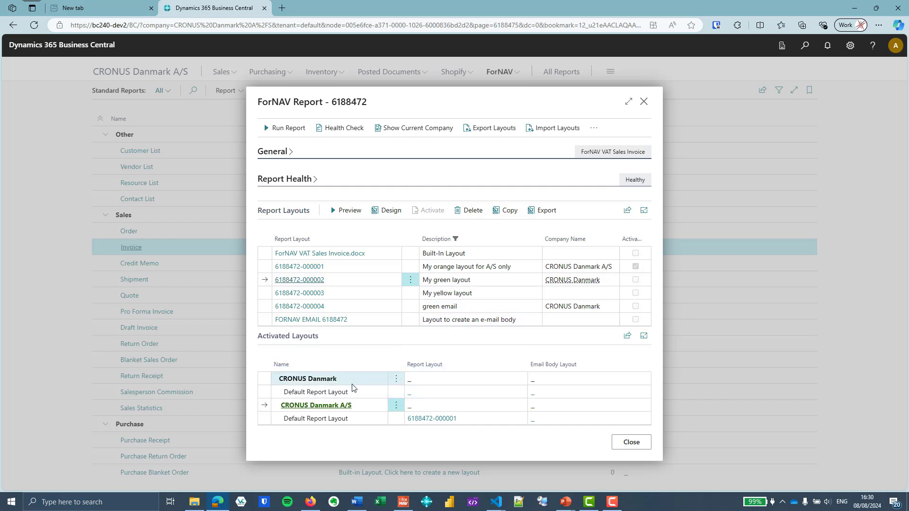
{"action": "left_click", "coordinate": [418, 394]}
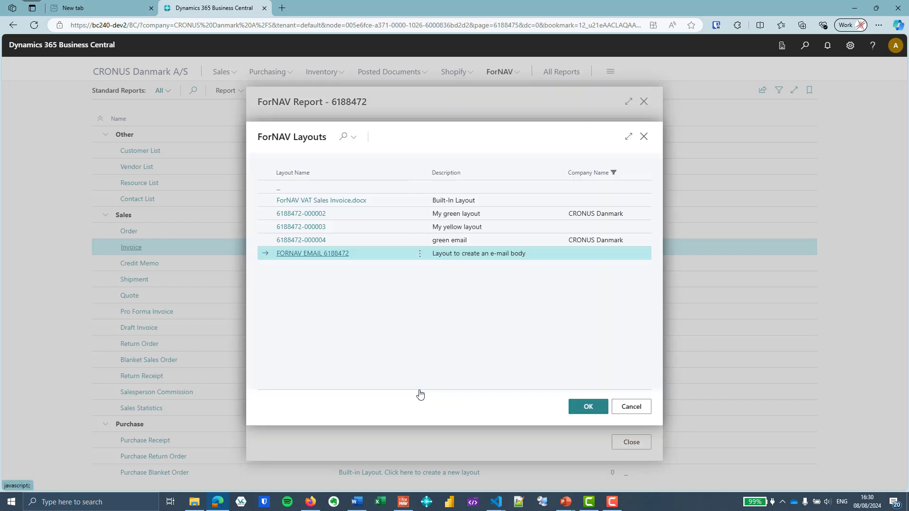
{"action": "left_click", "coordinate": [520, 213]}
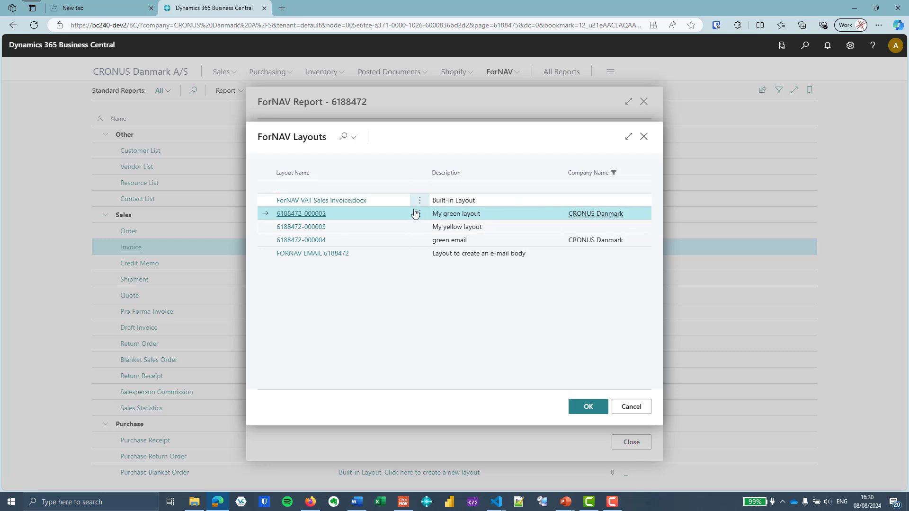
{"action": "left_click", "coordinate": [472, 191]}
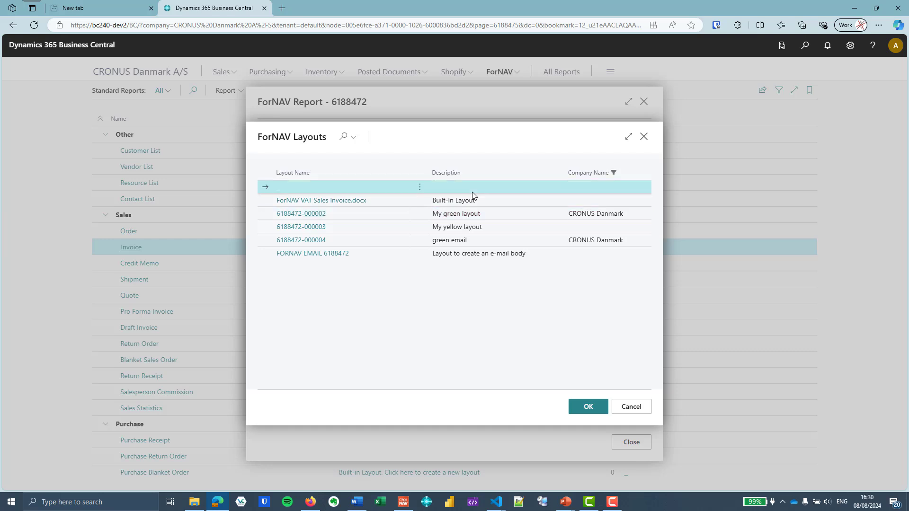
{"action": "left_click", "coordinate": [498, 199]}
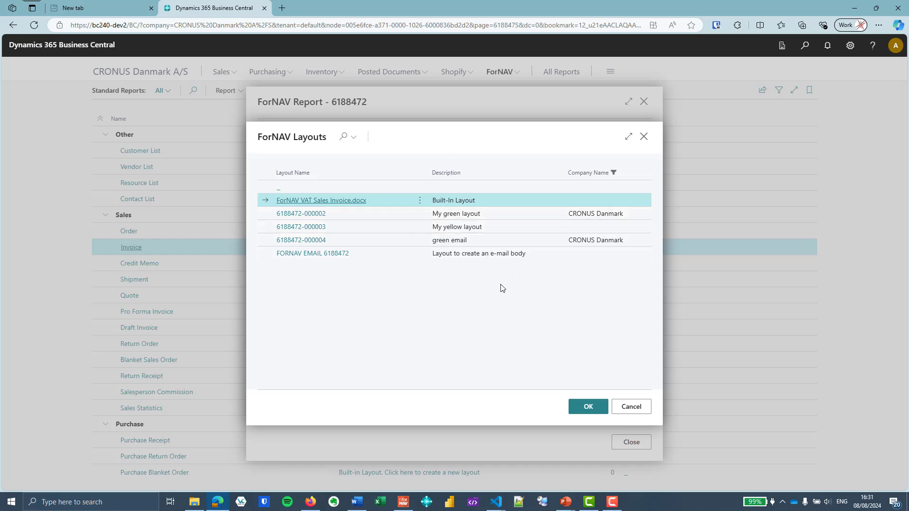
{"action": "left_click", "coordinate": [501, 212]}
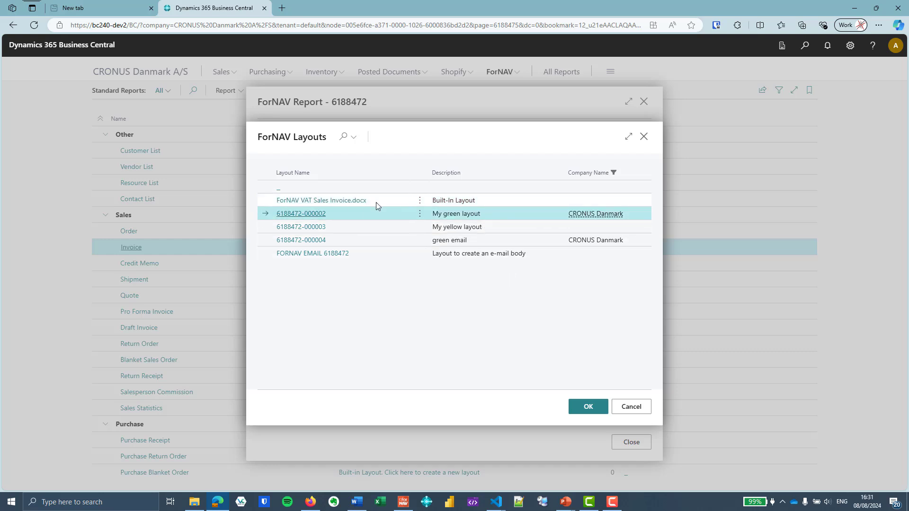
{"action": "left_click", "coordinate": [588, 407]}
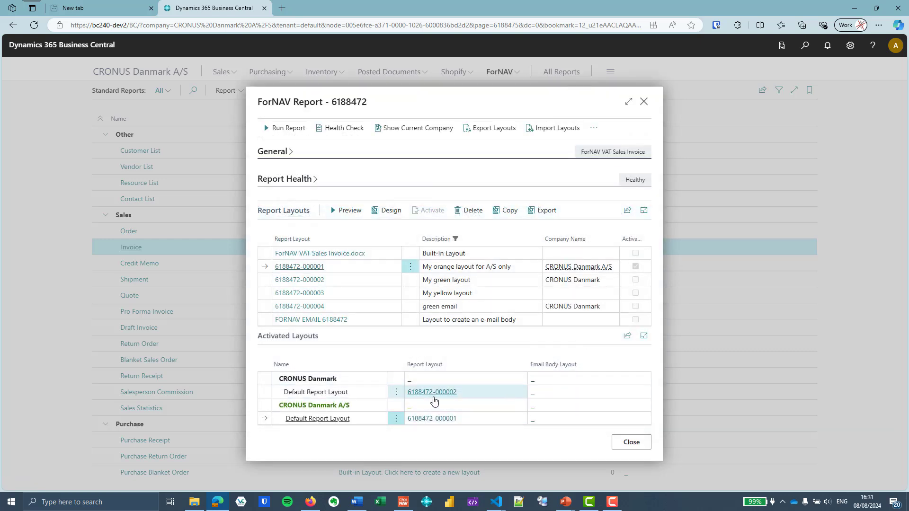
Run the invoice report to check the orange layout, then close the preview, request page and ForNAV Report page
{"action": "left_click", "coordinate": [295, 135]}
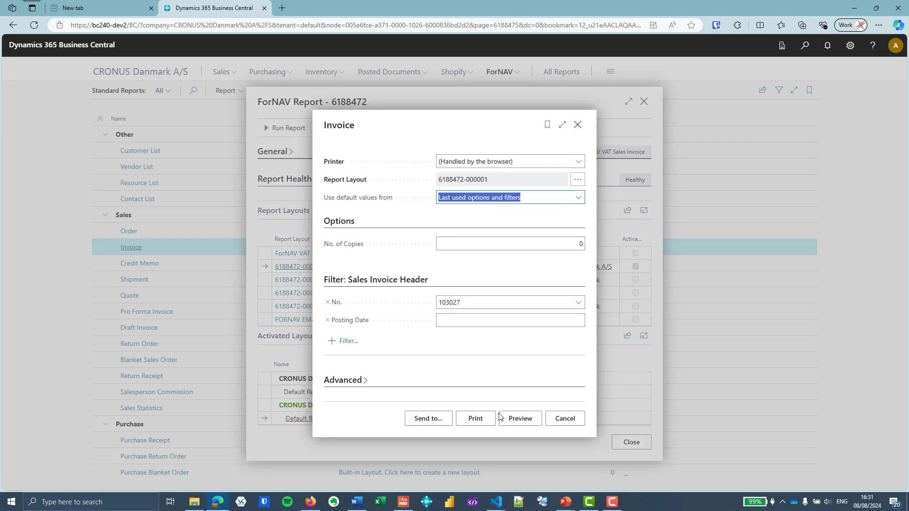
{"action": "left_click", "coordinate": [515, 418]}
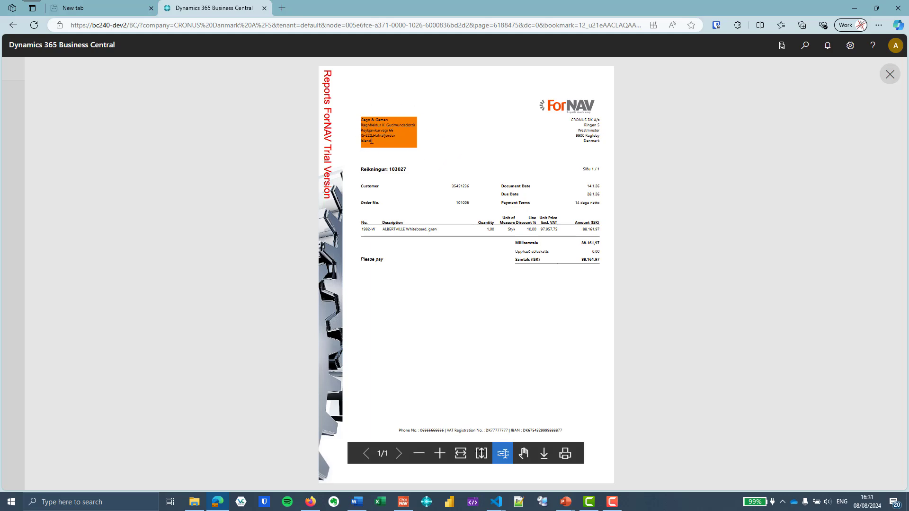
{"action": "left_click", "coordinate": [889, 74]}
{"action": "left_click", "coordinate": [578, 125]}
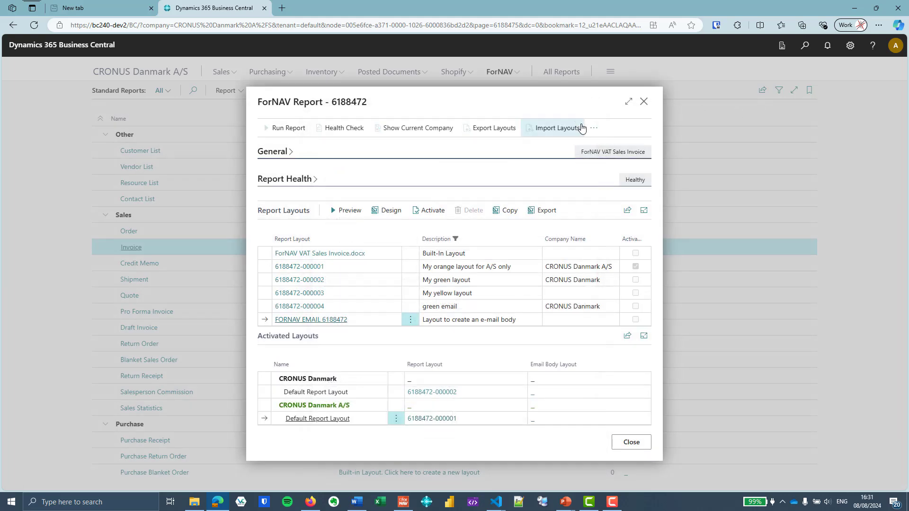
{"action": "left_click", "coordinate": [644, 103]}
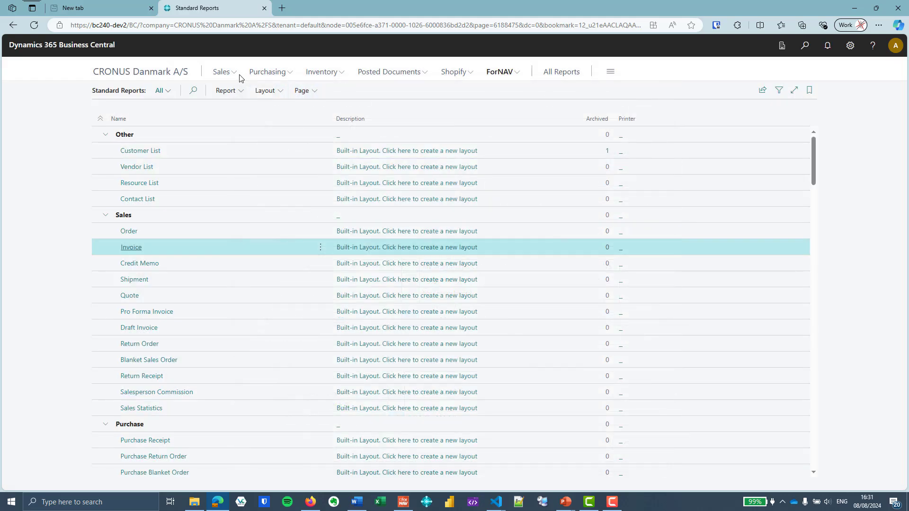
Try previewing posted invoice 103027; it fails because report 1306 has no valid layout
{"action": "left_click", "coordinate": [222, 72]}
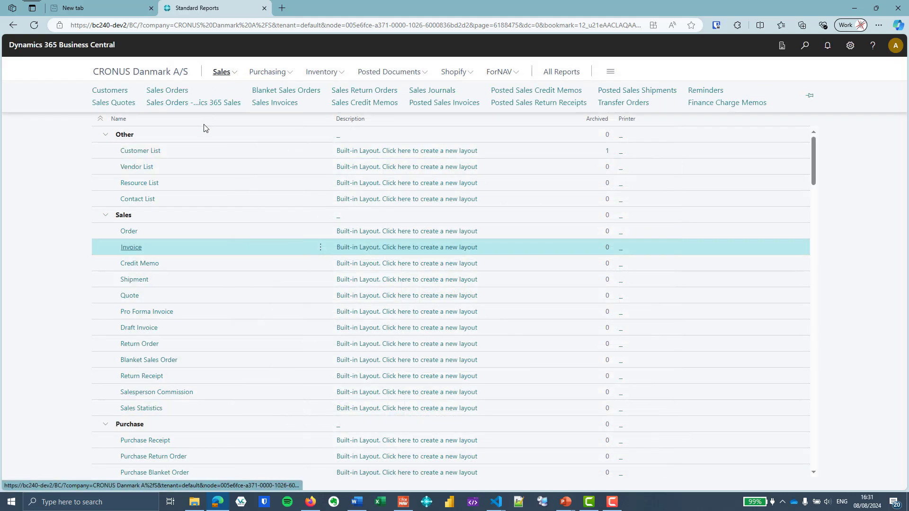
{"action": "left_click", "coordinate": [445, 103]}
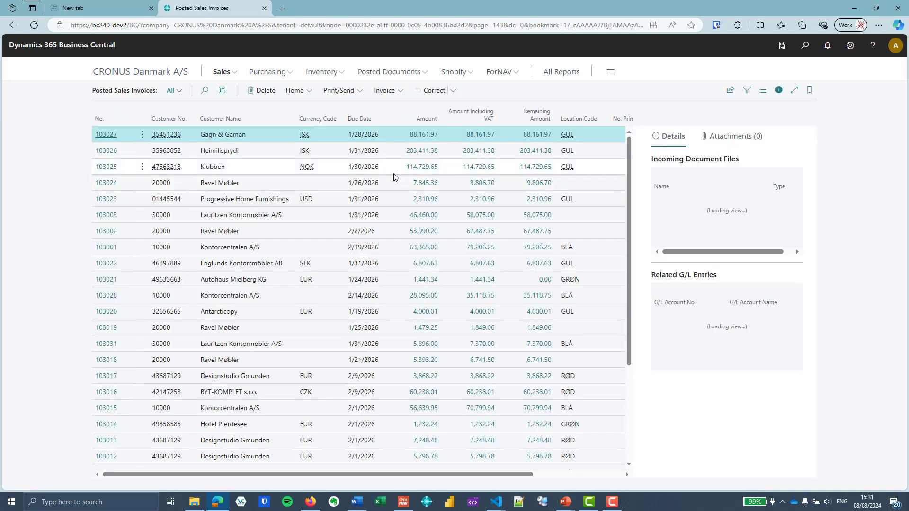
{"action": "left_click", "coordinate": [338, 91]}
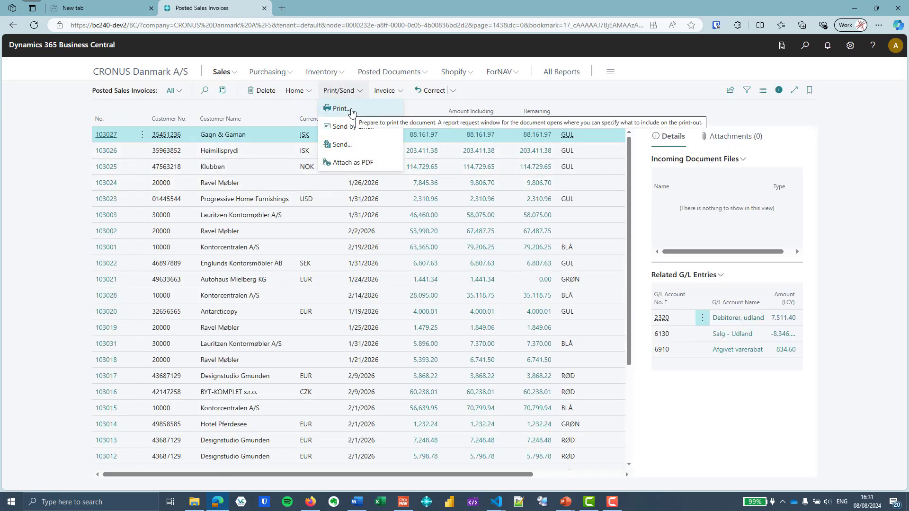
{"action": "left_click", "coordinate": [350, 109]}
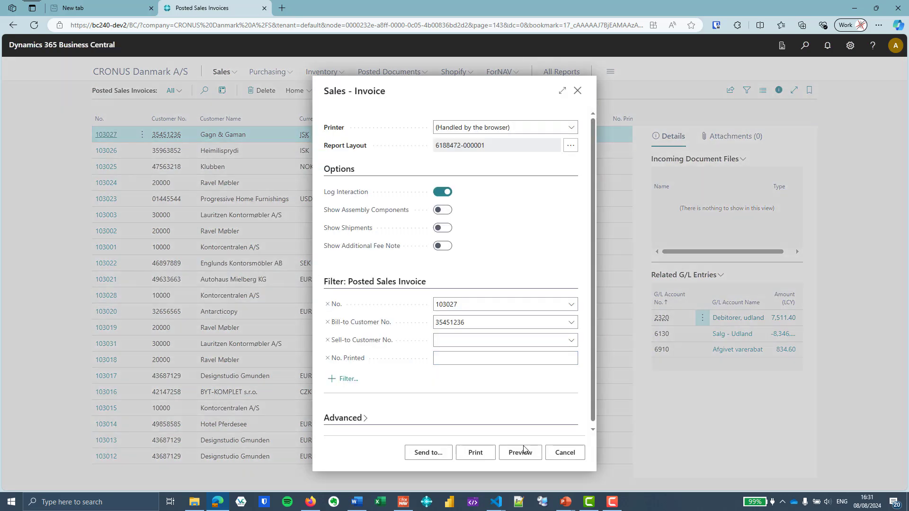
{"action": "left_click", "coordinate": [524, 449]}
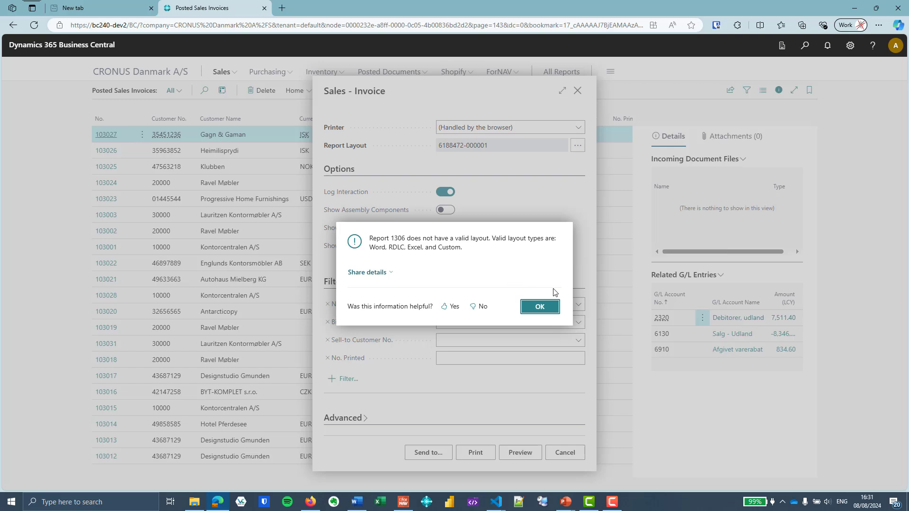
{"action": "left_click", "coordinate": [543, 307]}
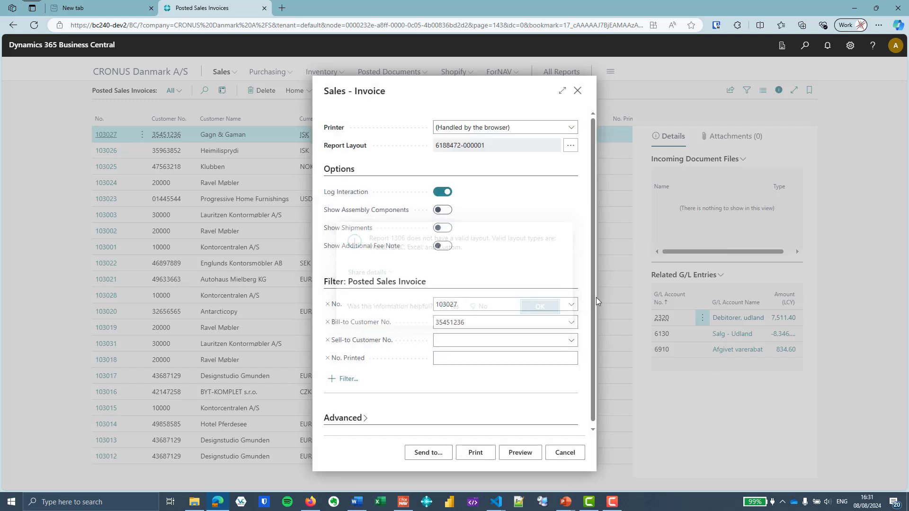
{"action": "left_click", "coordinate": [578, 91]}
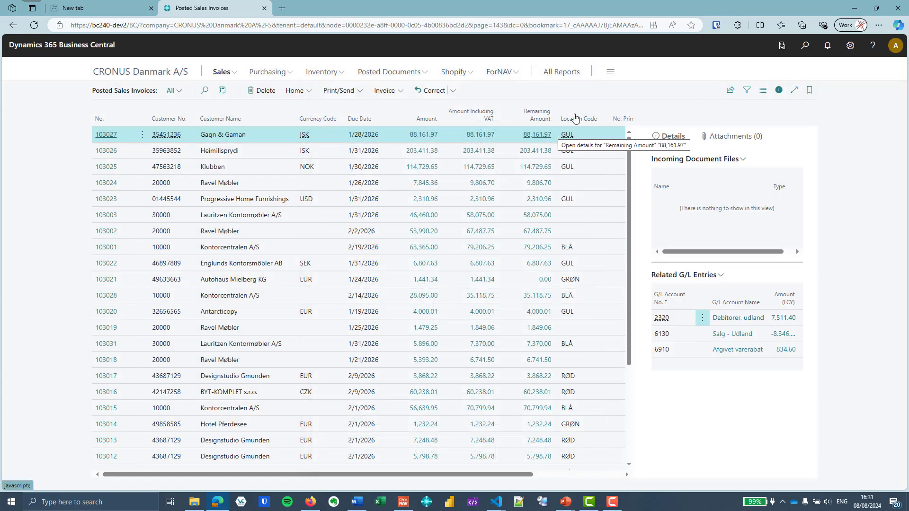
In Report Selection - Sales, set the Invoice usage to report 6188472
{"action": "left_click", "coordinate": [804, 45]}
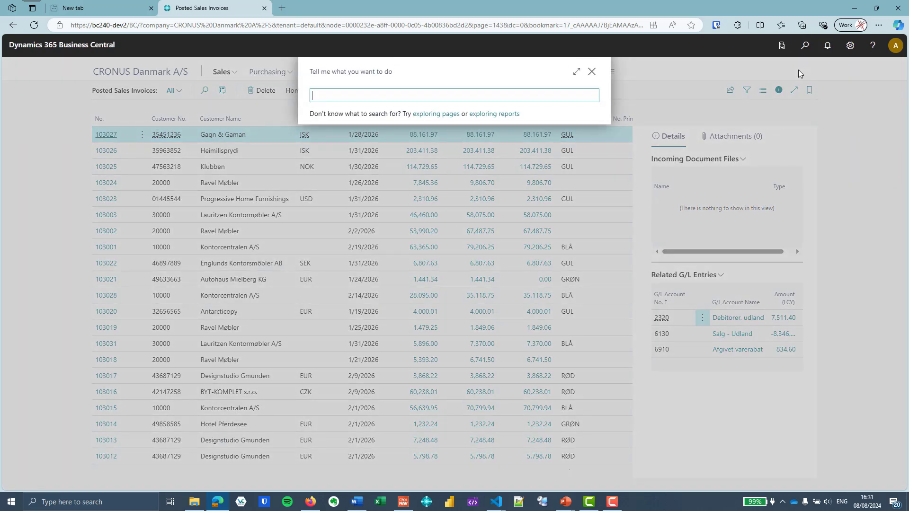
{"action": "type", "text": "rep sel sale"}
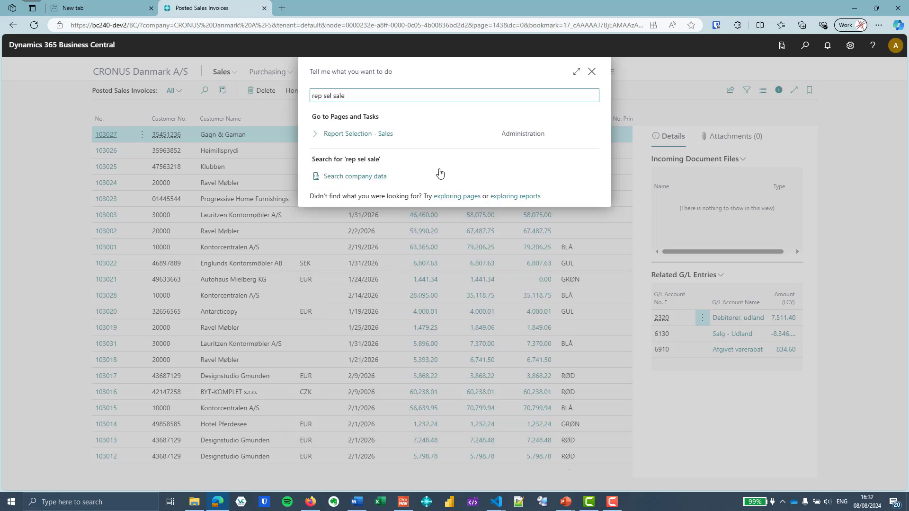
{"action": "left_click", "coordinate": [384, 135]}
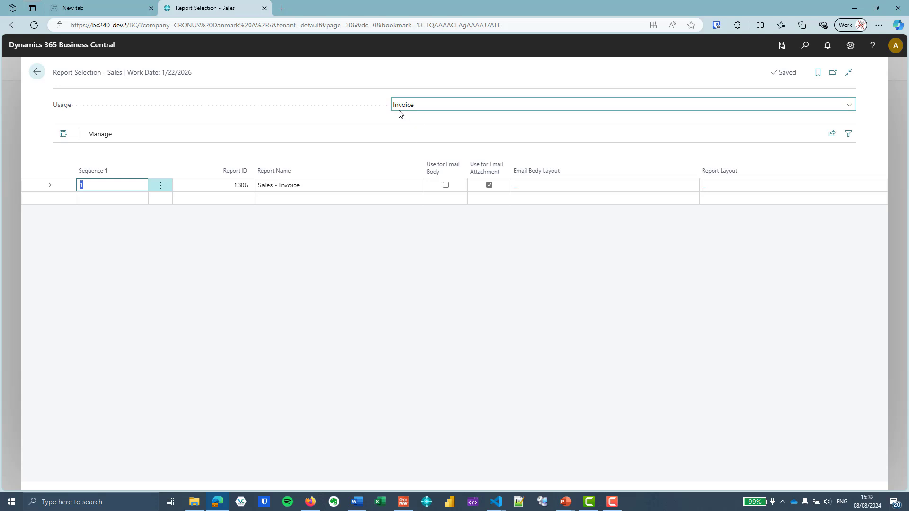
{"action": "left_click", "coordinate": [420, 106]}
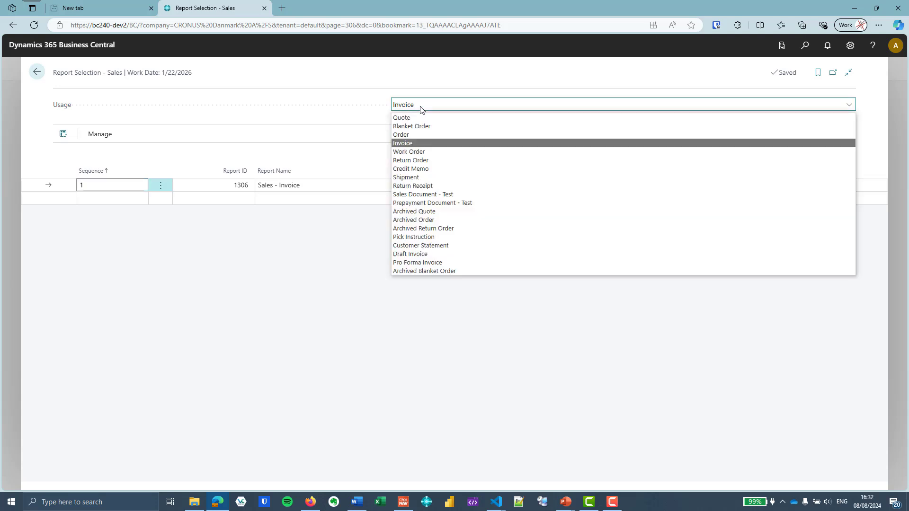
{"action": "left_click", "coordinate": [413, 145]}
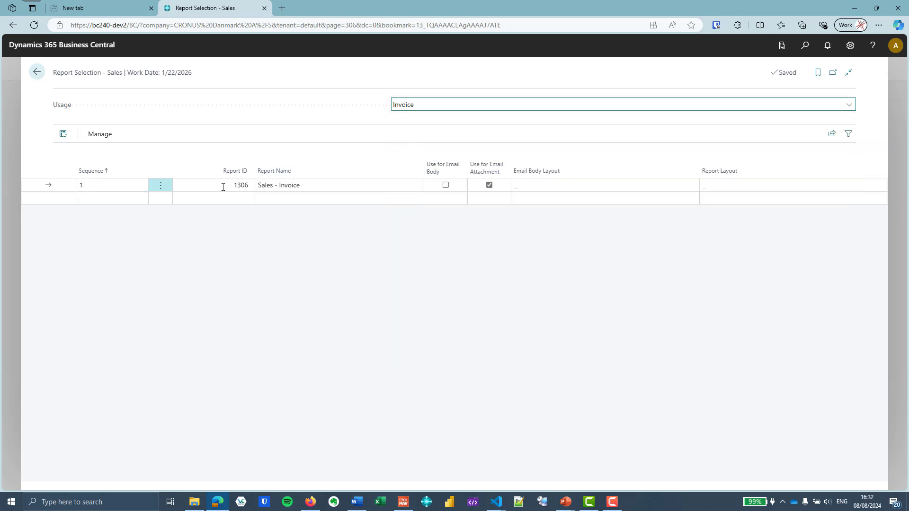
{"action": "left_click", "coordinate": [205, 185]}
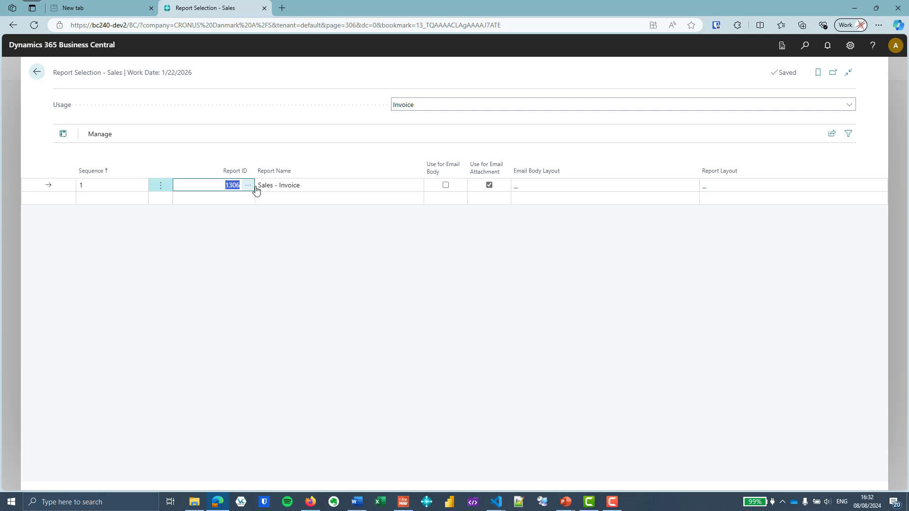
{"action": "left_click", "coordinate": [248, 185]}
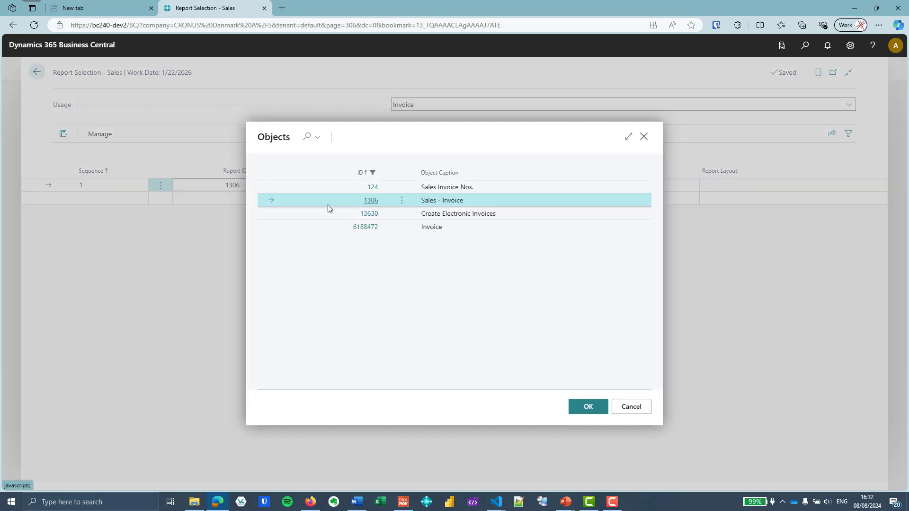
{"action": "left_click", "coordinate": [466, 228]}
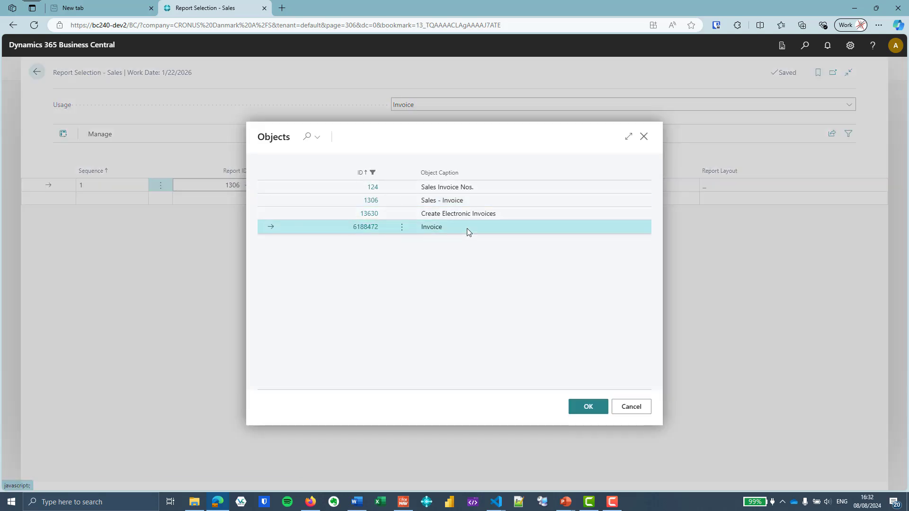
{"action": "left_click", "coordinate": [588, 406]}
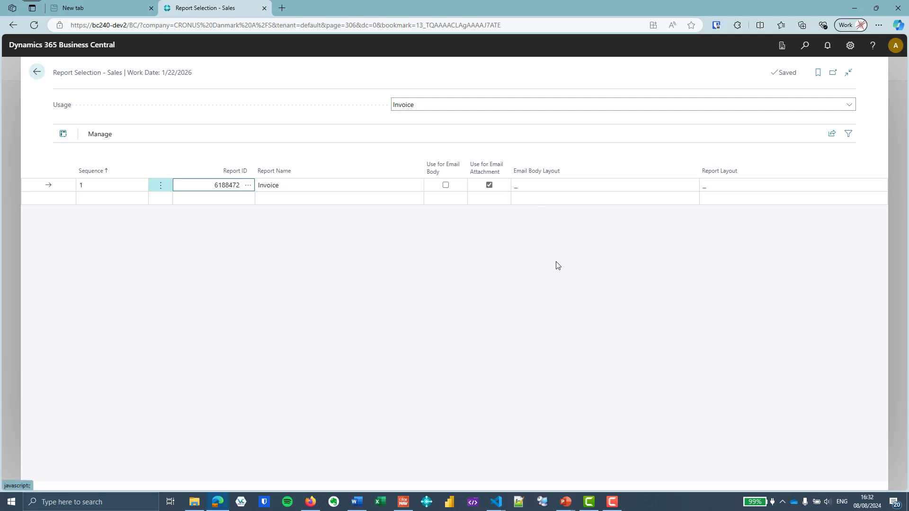
{"action": "left_click", "coordinate": [727, 189]}
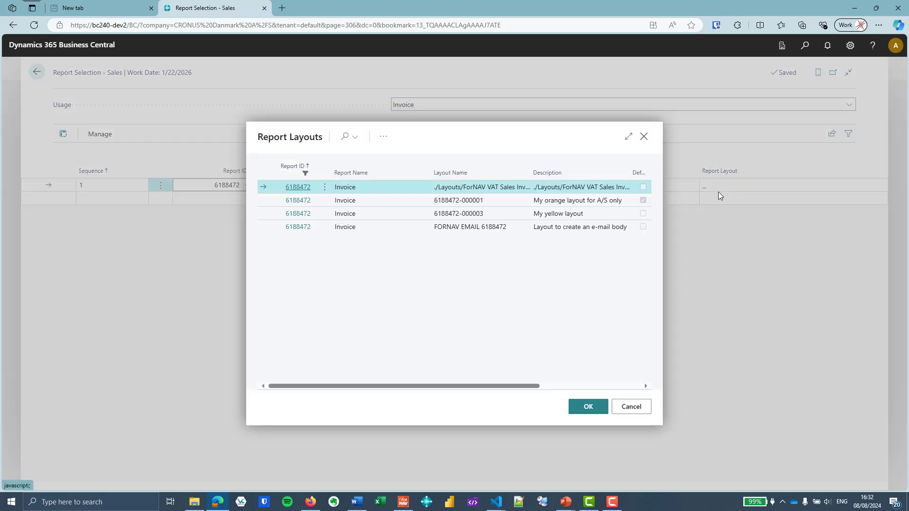
{"action": "left_click", "coordinate": [592, 214]}
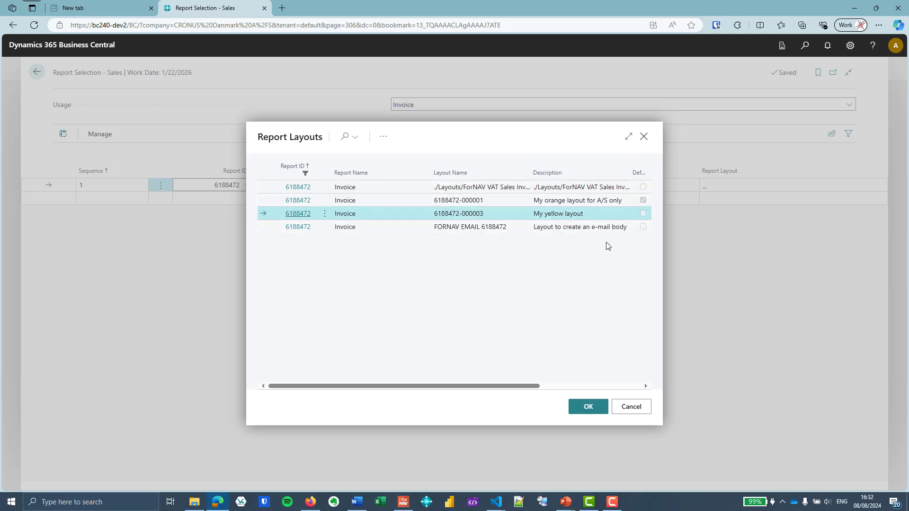
{"action": "left_click", "coordinate": [587, 407]}
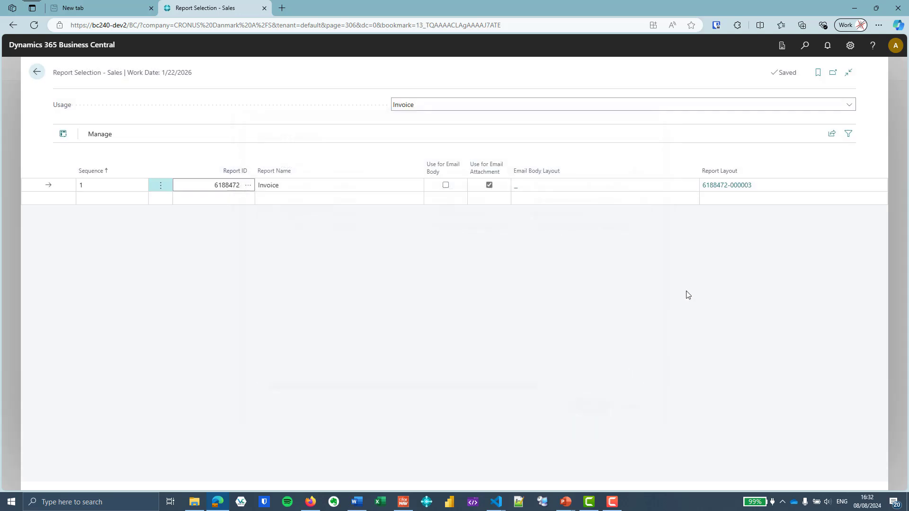
{"action": "left_click", "coordinate": [534, 188]}
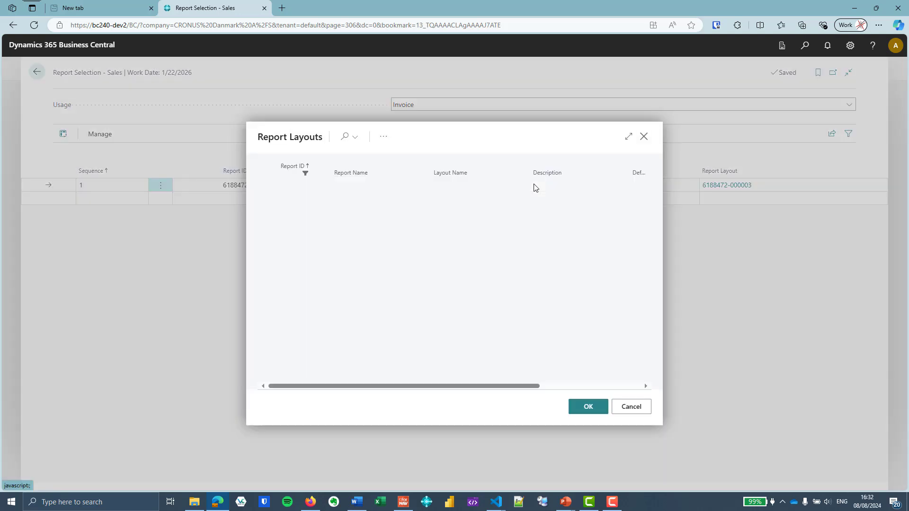
{"action": "left_click", "coordinate": [529, 226]}
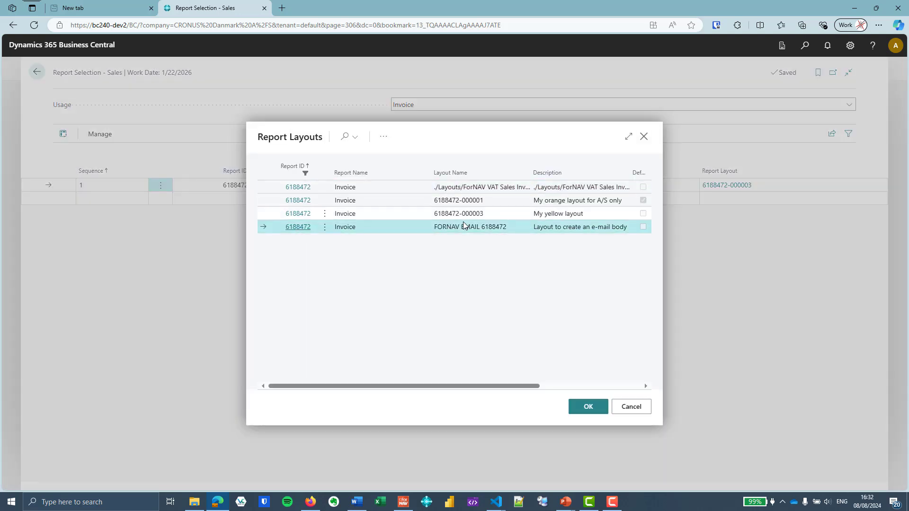
{"action": "left_click", "coordinate": [587, 408]}
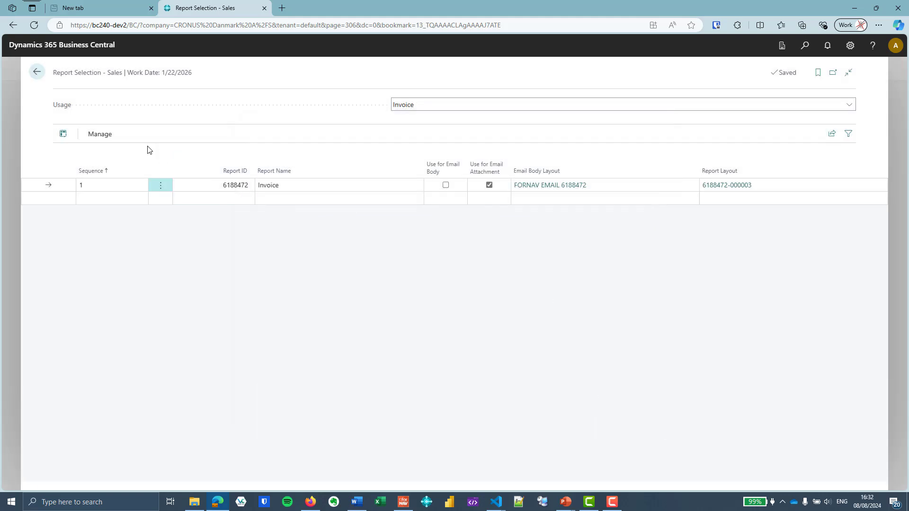
Preview invoice 103027 with the yellow ForNAV layout, then close the preview and print request
{"action": "left_click", "coordinate": [37, 75]}
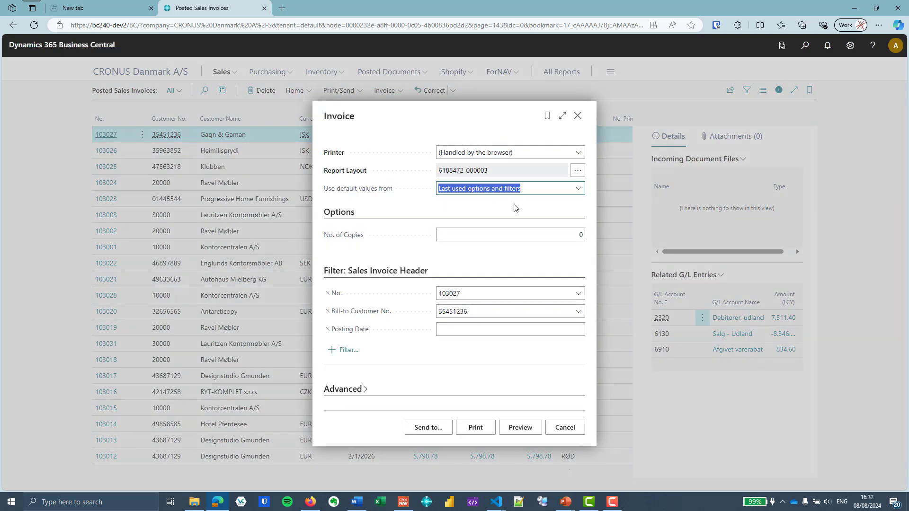
{"action": "left_click", "coordinate": [530, 426]}
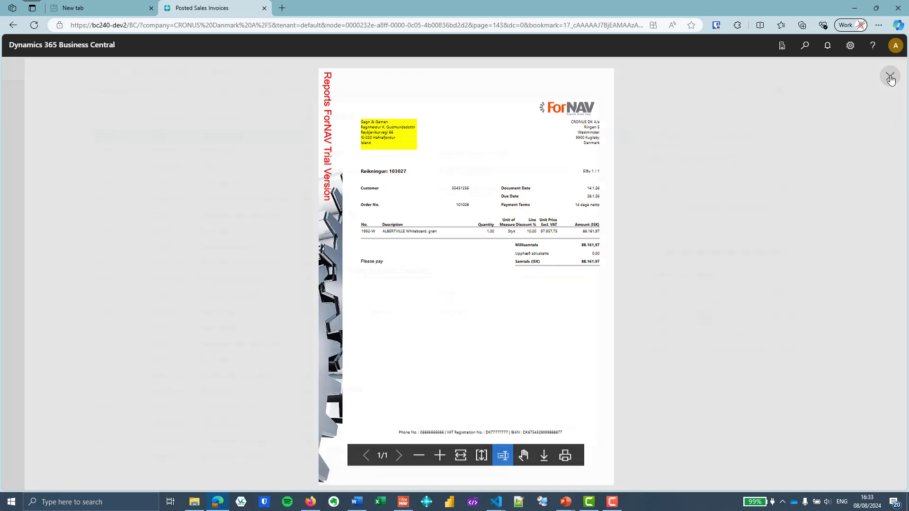
{"action": "left_click", "coordinate": [889, 75]}
{"action": "left_click", "coordinate": [577, 115]}
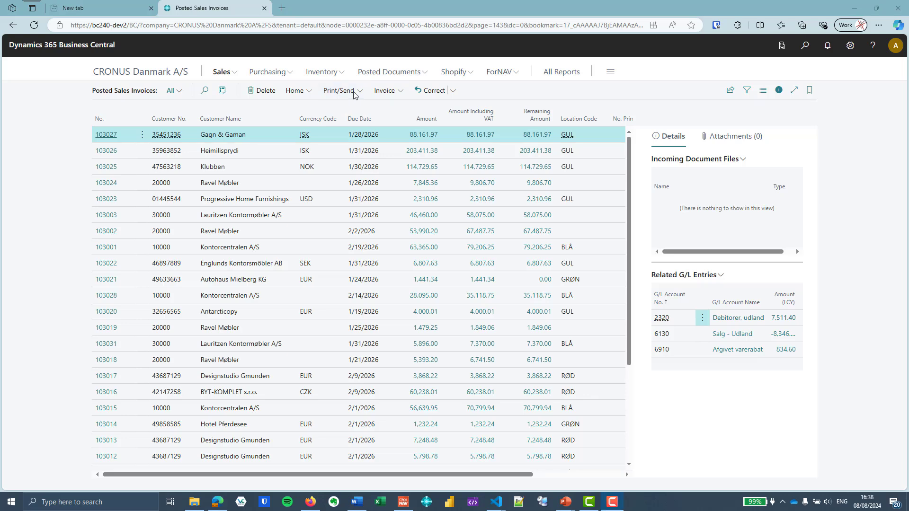
Draft invoice 103027 as an e-mail, review it, then discard the draft
{"action": "left_click", "coordinate": [339, 92]}
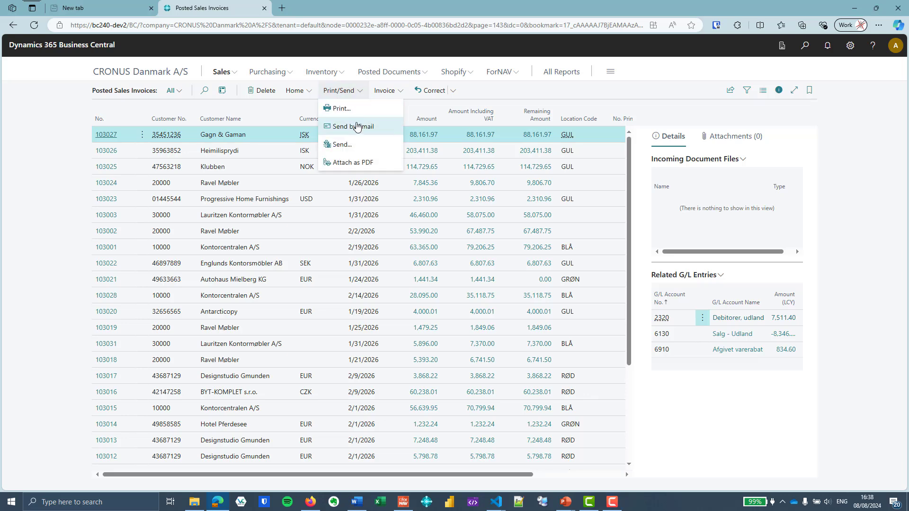
{"action": "left_click", "coordinate": [356, 126]}
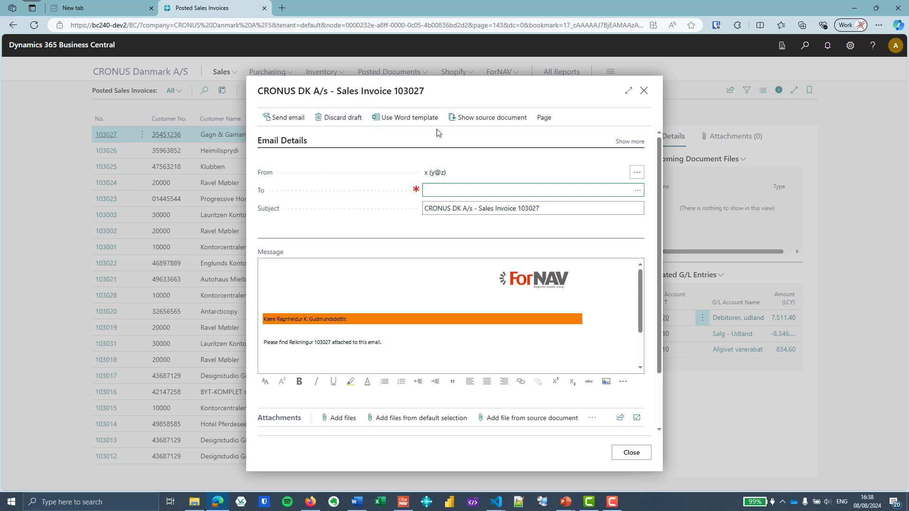
{"action": "scroll", "coordinate": [481, 254], "scroll_direction": "down", "scroll_amount": 3}
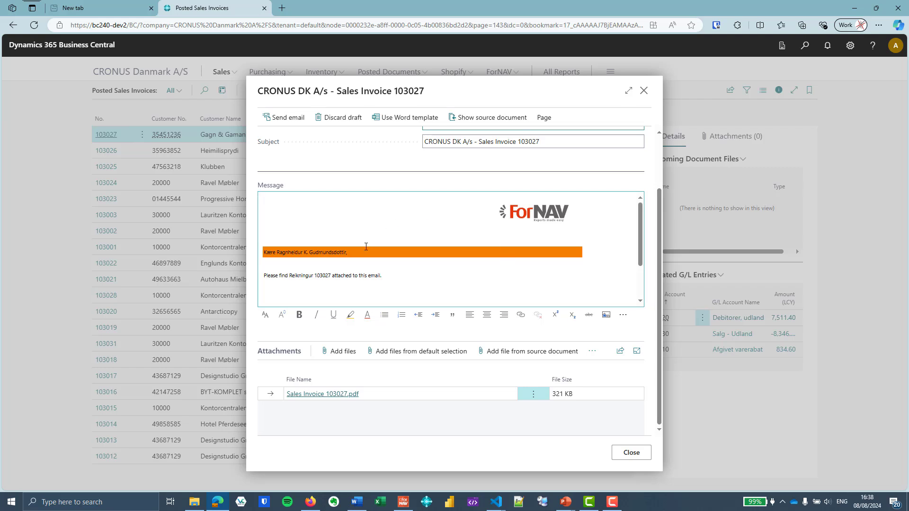
{"action": "left_click", "coordinate": [347, 118]}
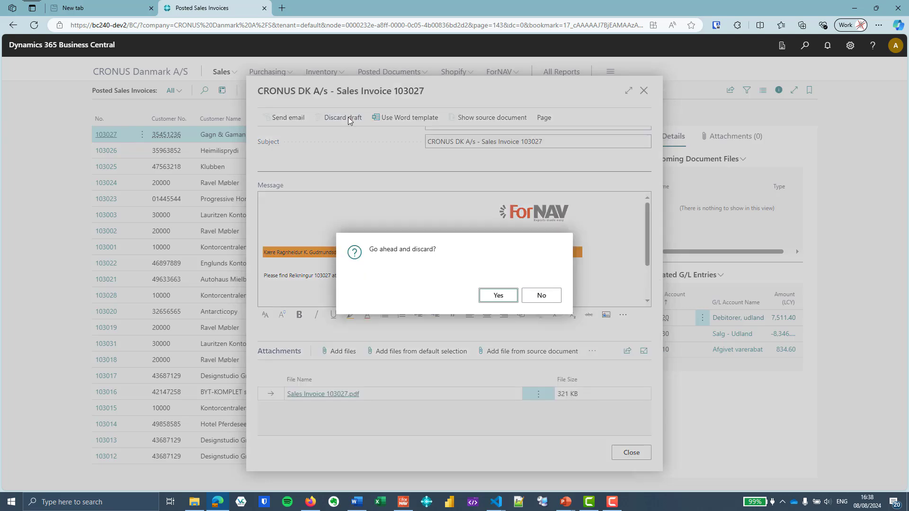
{"action": "left_click", "coordinate": [504, 293]}
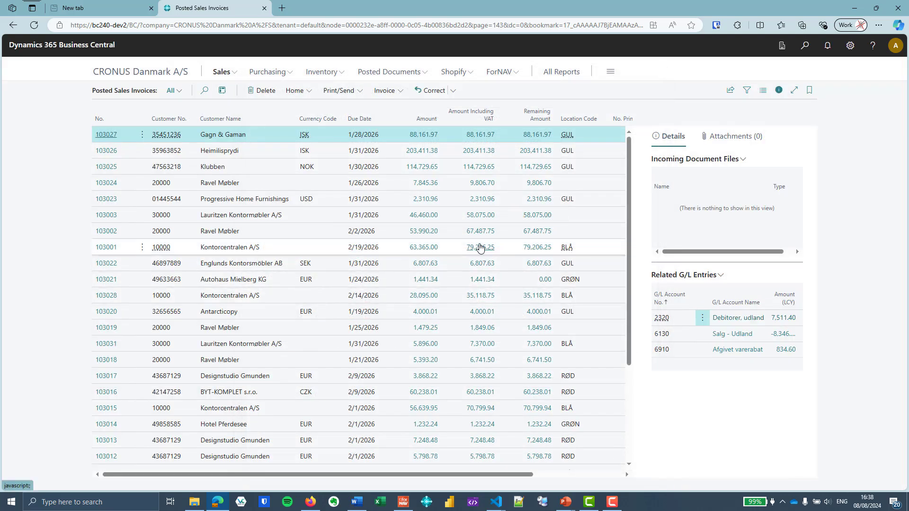
Review the ForNAV Invoice report's activated layouts per company, including the CRONUS Danmark A/S row
{"action": "left_click", "coordinate": [499, 72]}
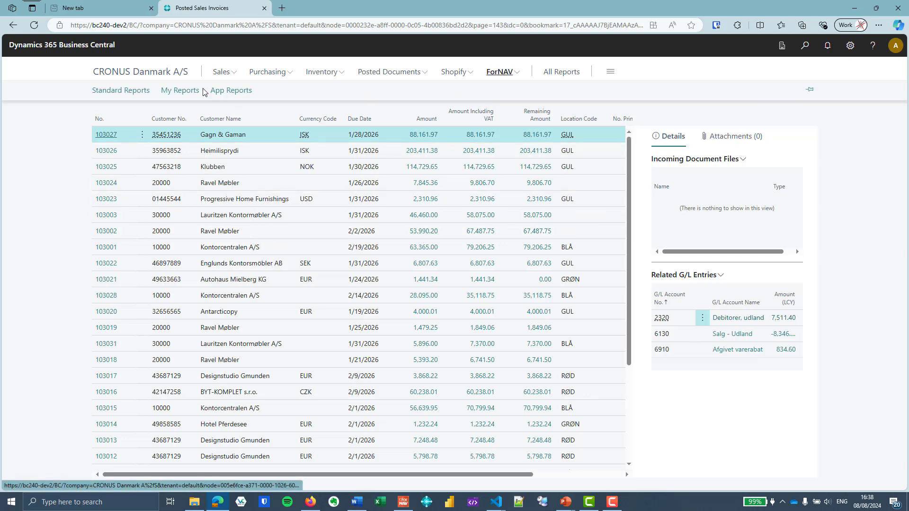
{"action": "left_click", "coordinate": [144, 91]}
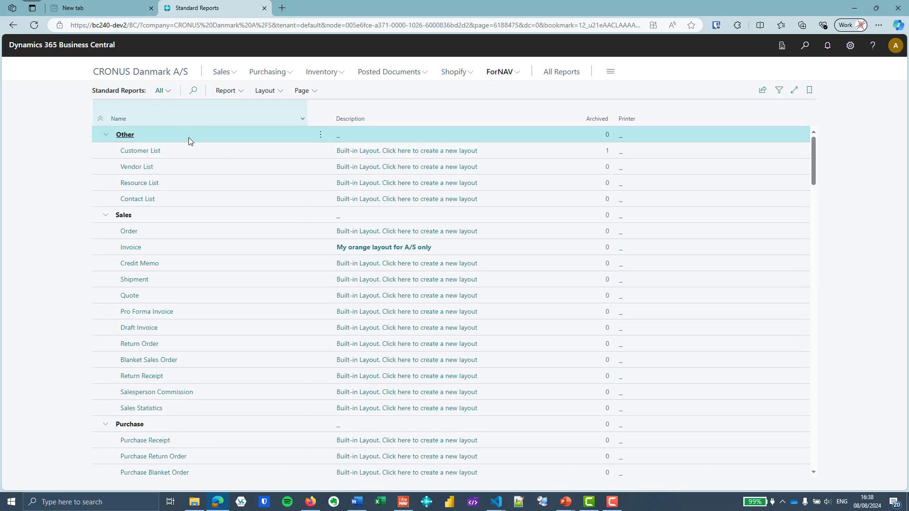
{"action": "left_click", "coordinate": [142, 250]}
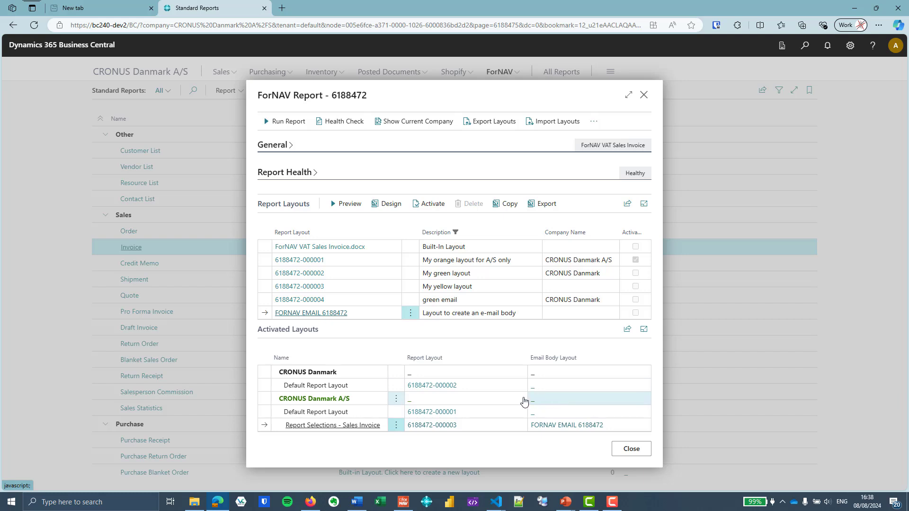
{"action": "left_click", "coordinate": [364, 413]}
{"action": "left_click", "coordinate": [362, 425]}
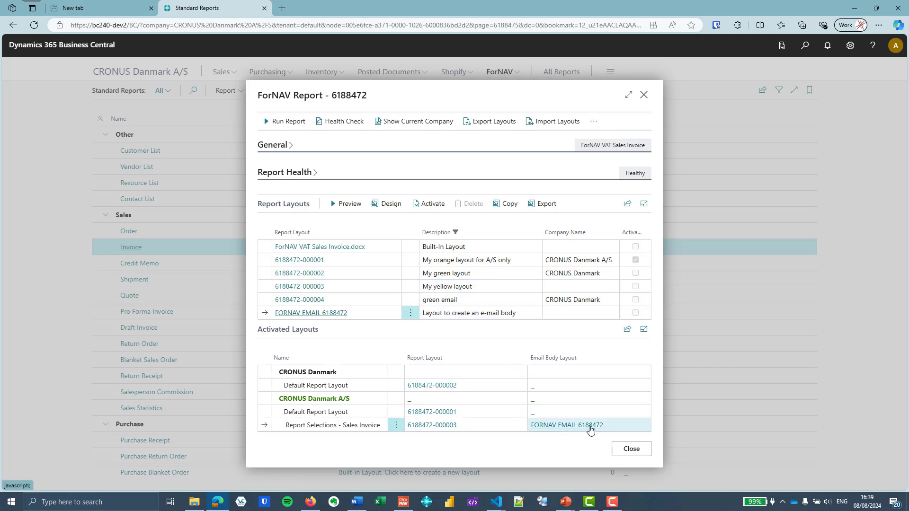
{"action": "left_click", "coordinate": [646, 103]}
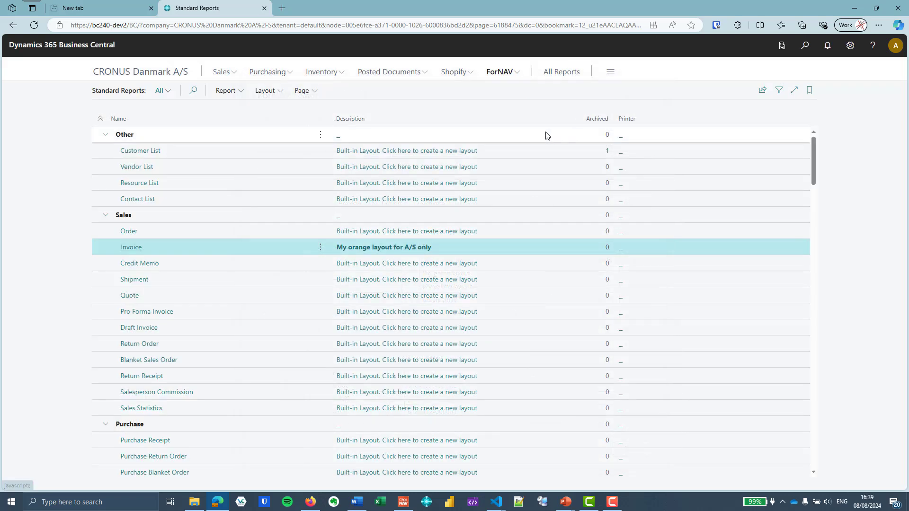
Open the Document Layouts for customer Spotsmeyer's Furnishings
{"action": "left_click", "coordinate": [230, 75]}
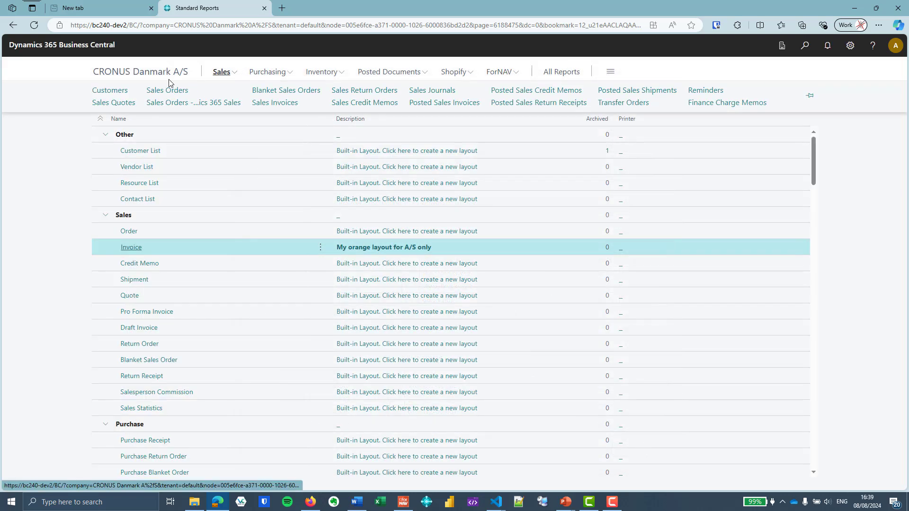
{"action": "left_click", "coordinate": [118, 91]}
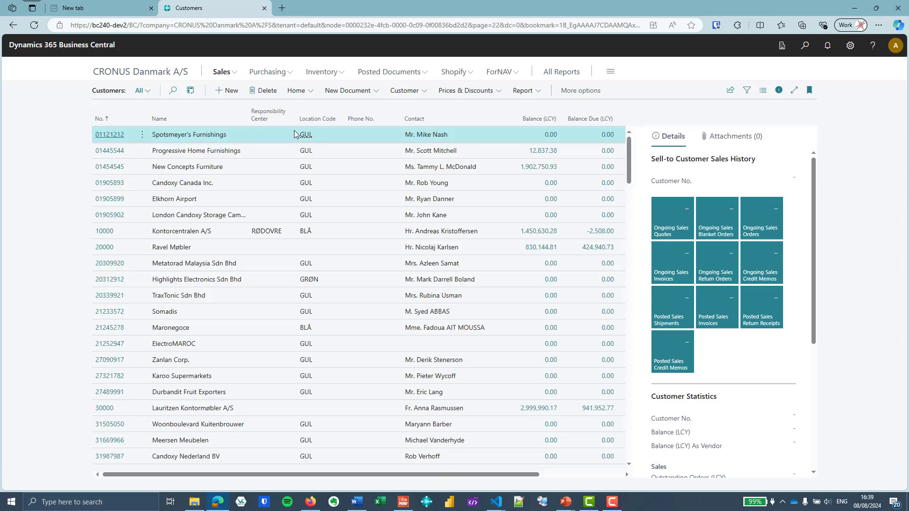
{"action": "left_click", "coordinate": [117, 136]}
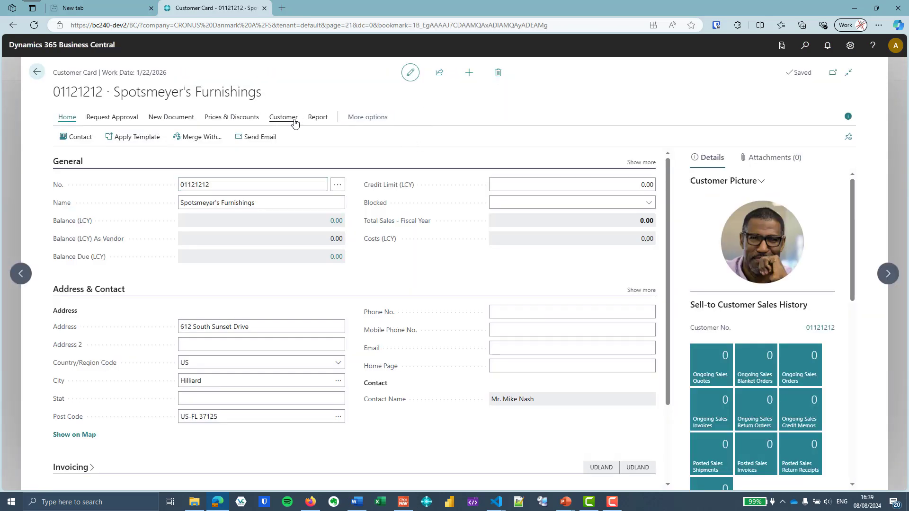
{"action": "left_click", "coordinate": [296, 121]}
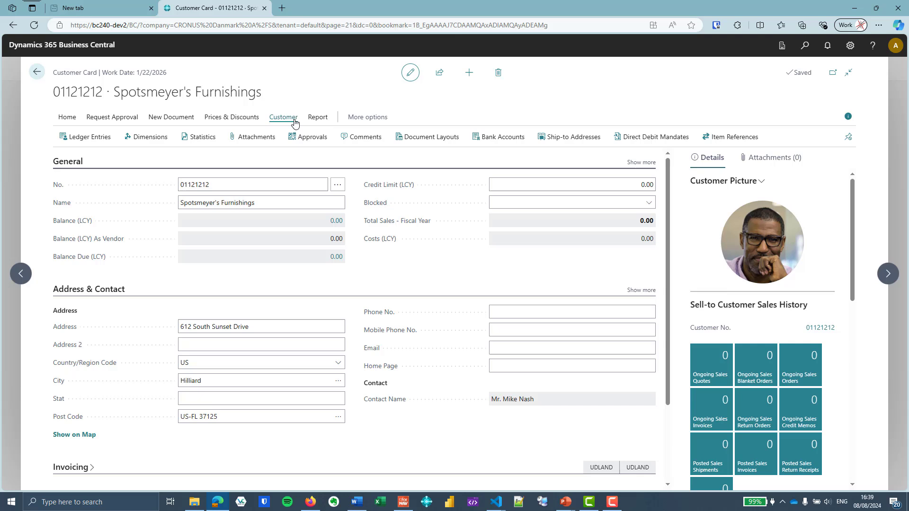
{"action": "left_click", "coordinate": [431, 138]}
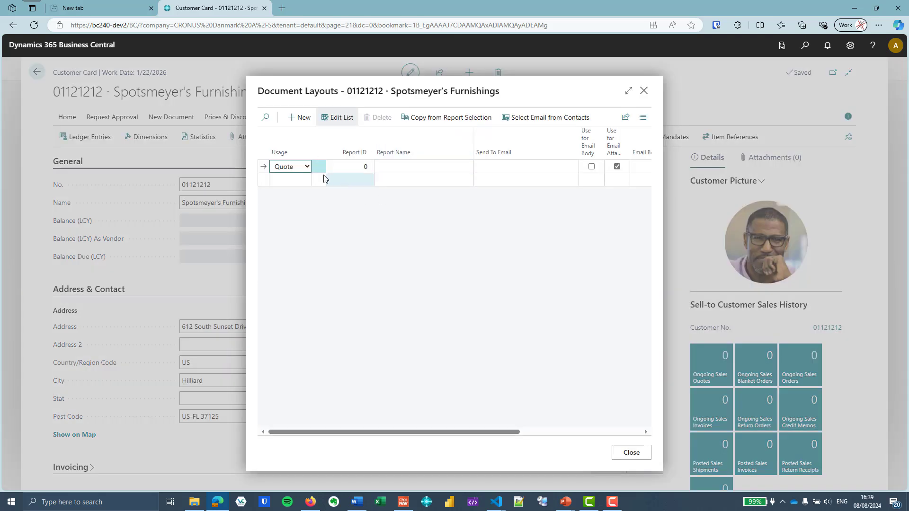
Add an Invoice usage row using report 6188472
{"action": "left_click", "coordinate": [308, 167]}
{"action": "left_click", "coordinate": [303, 195]}
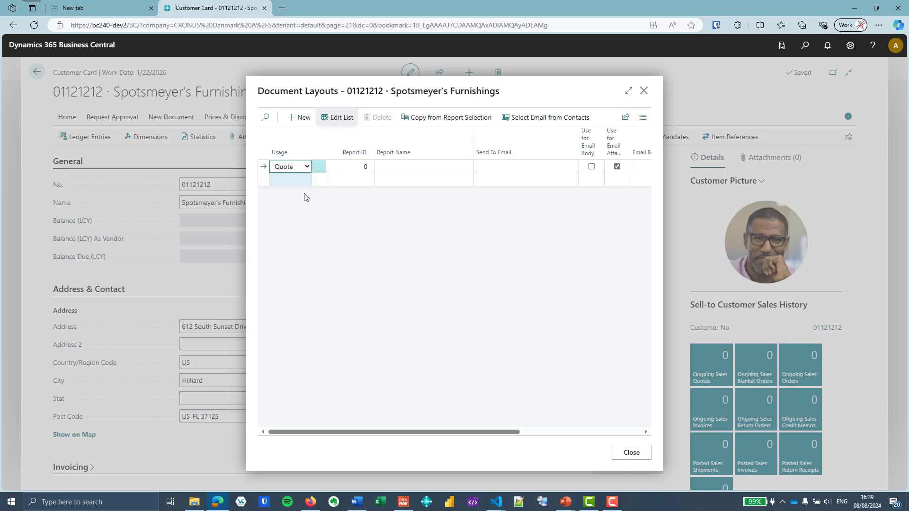
{"action": "left_click", "coordinate": [344, 166]}
{"action": "left_click", "coordinate": [369, 167]}
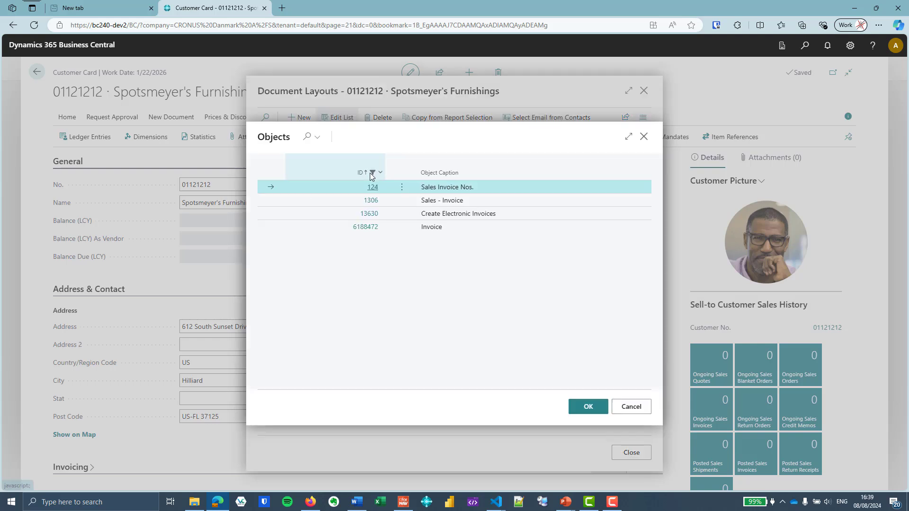
{"action": "left_click", "coordinate": [383, 226]}
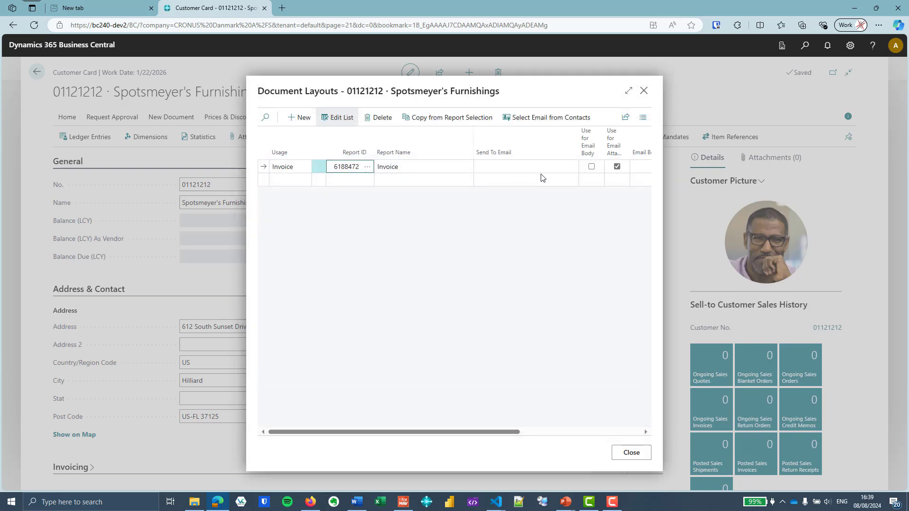
Enter the send-to e-mail address for the Invoice layout row
{"action": "left_click", "coordinate": [629, 91]}
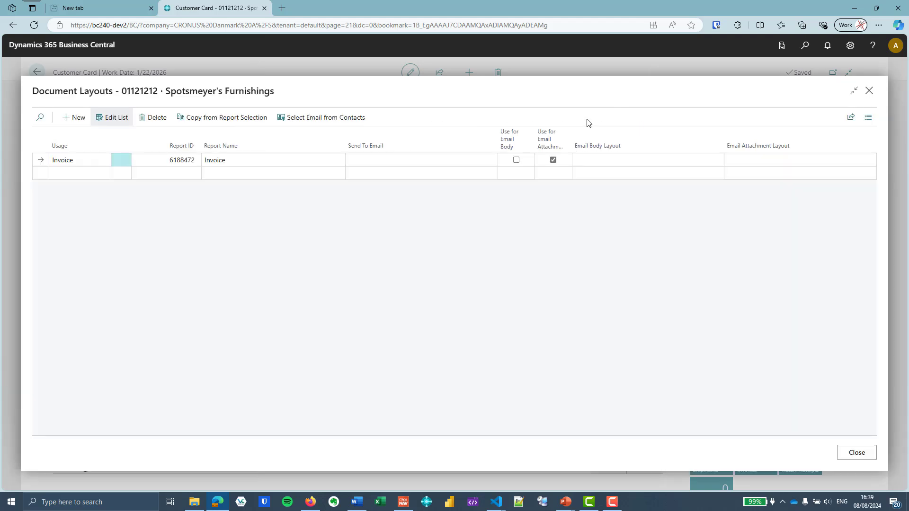
{"action": "left_click", "coordinate": [400, 159]}
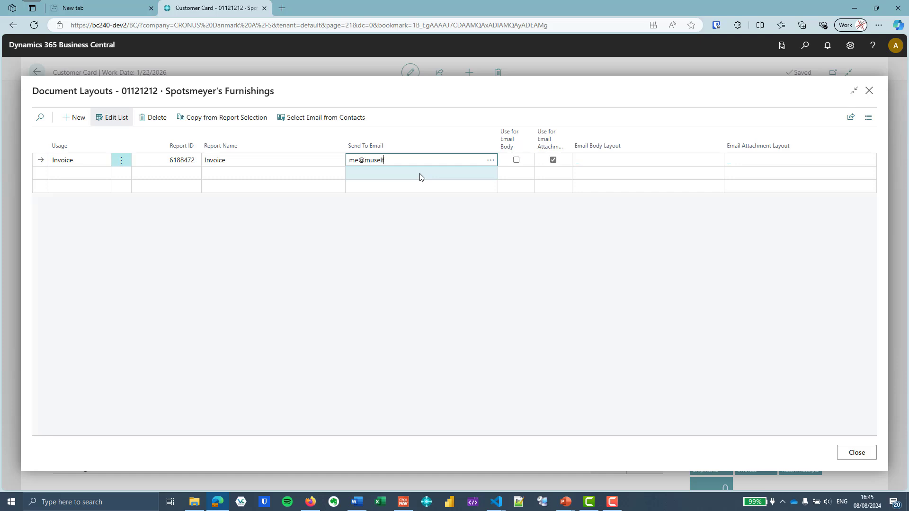
{"action": "key", "text": "Tab"}
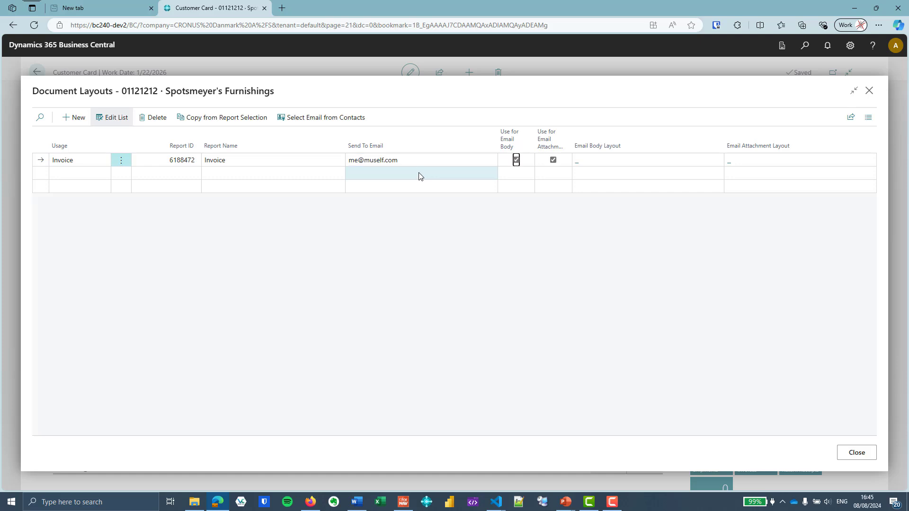
{"action": "left_click", "coordinate": [424, 174]}
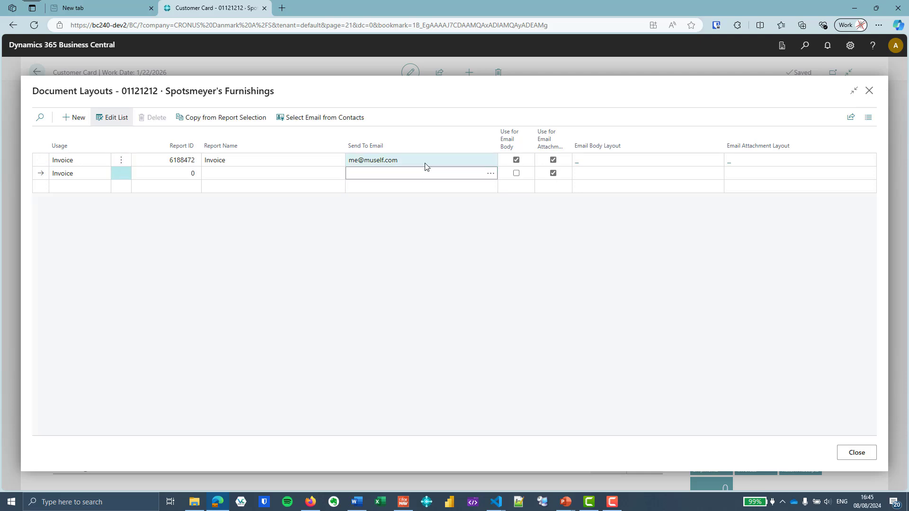
{"action": "left_click", "coordinate": [424, 163]}
Set FORNAV EMAIL 6188472 as e-mail body and ForNAV VAT Sales Invoice.docx as attachment layout
{"action": "left_click", "coordinate": [590, 165]}
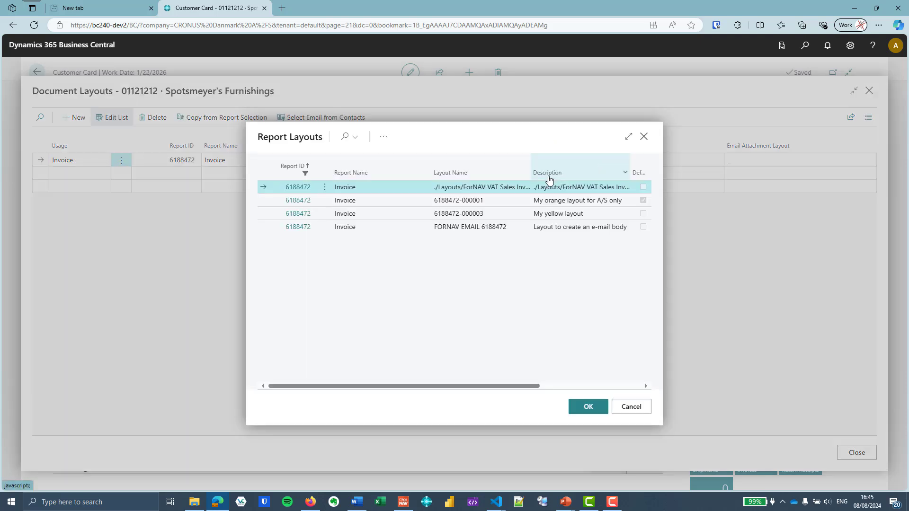
{"action": "left_click", "coordinate": [563, 227]}
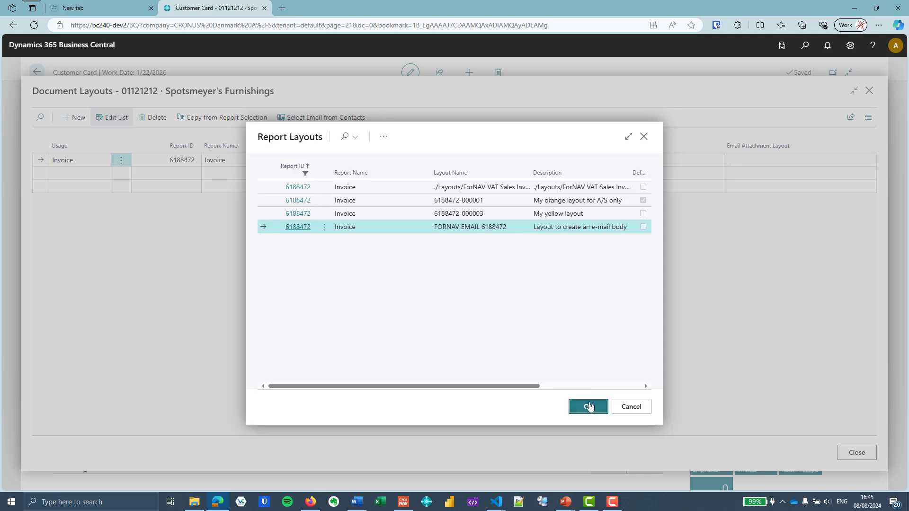
{"action": "left_click", "coordinate": [588, 406]}
{"action": "left_click", "coordinate": [770, 163]}
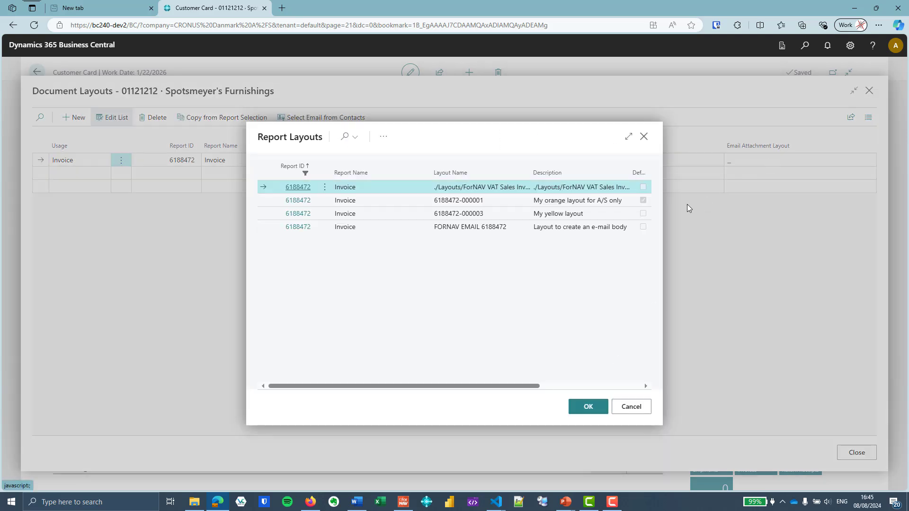
{"action": "left_click", "coordinate": [586, 406]}
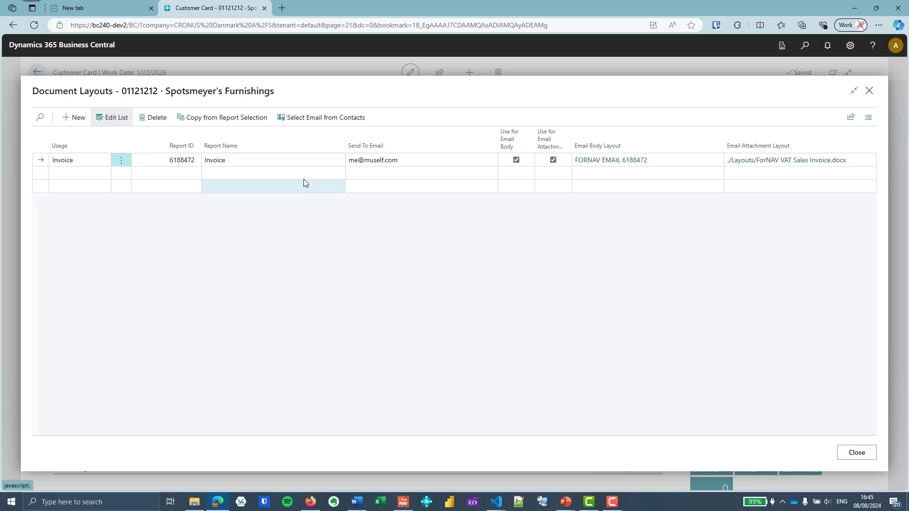
{"action": "left_click", "coordinate": [286, 171]}
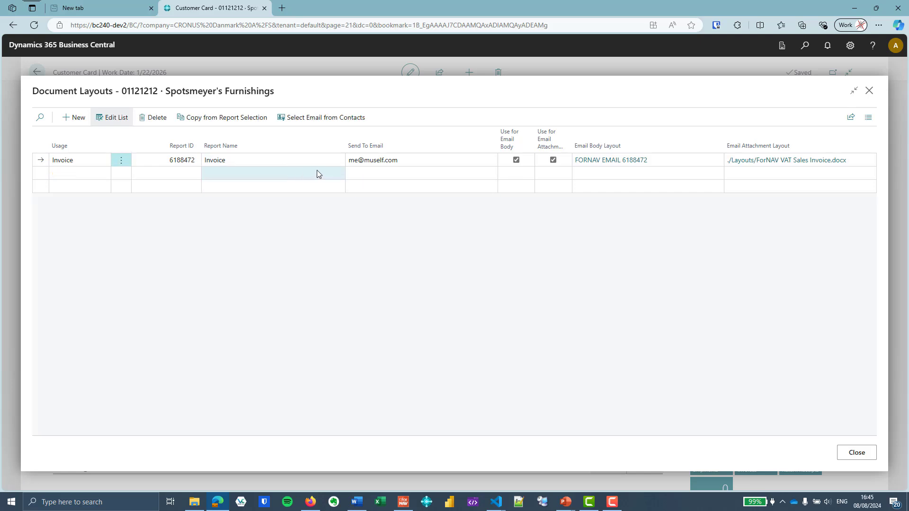